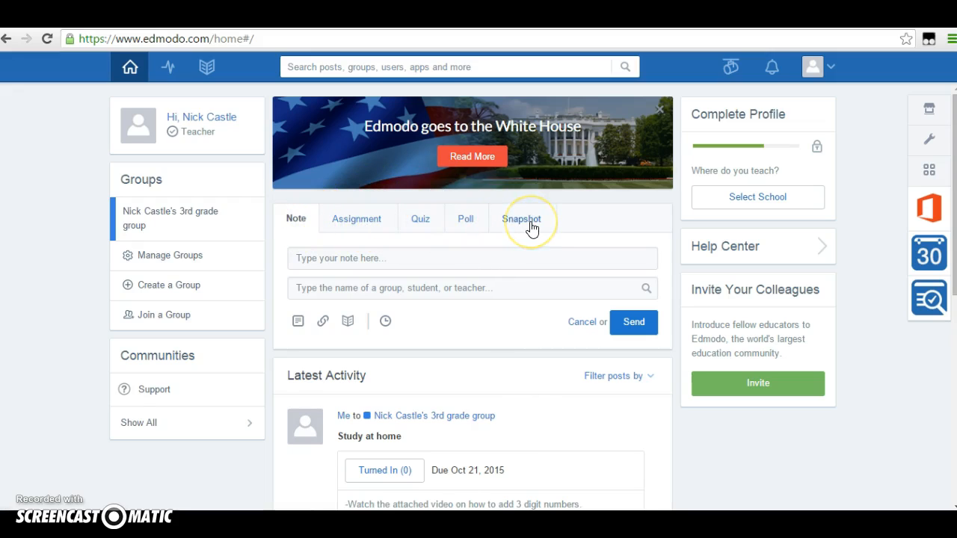
Create a new quiz and title it "Addition Properties quiz 10/31/15".
click(418, 214)
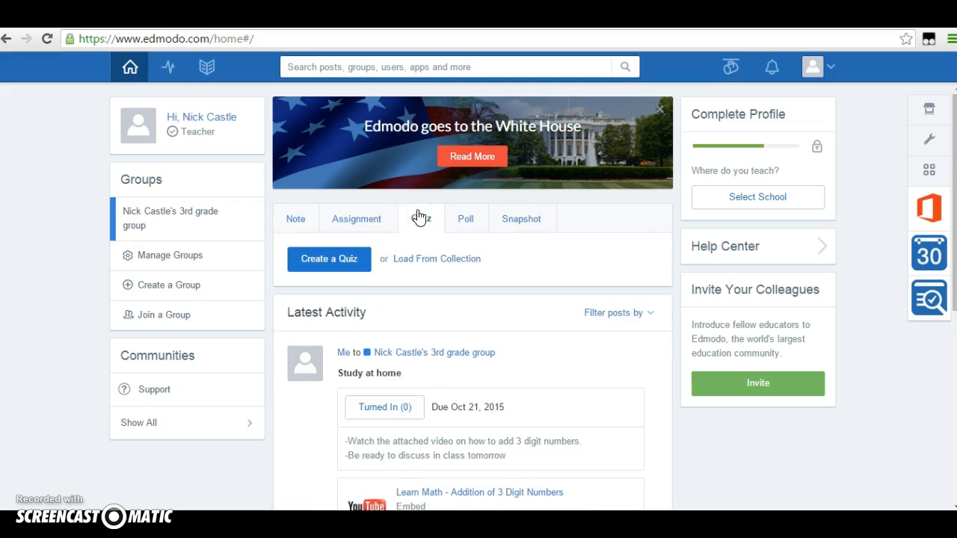
click(344, 272)
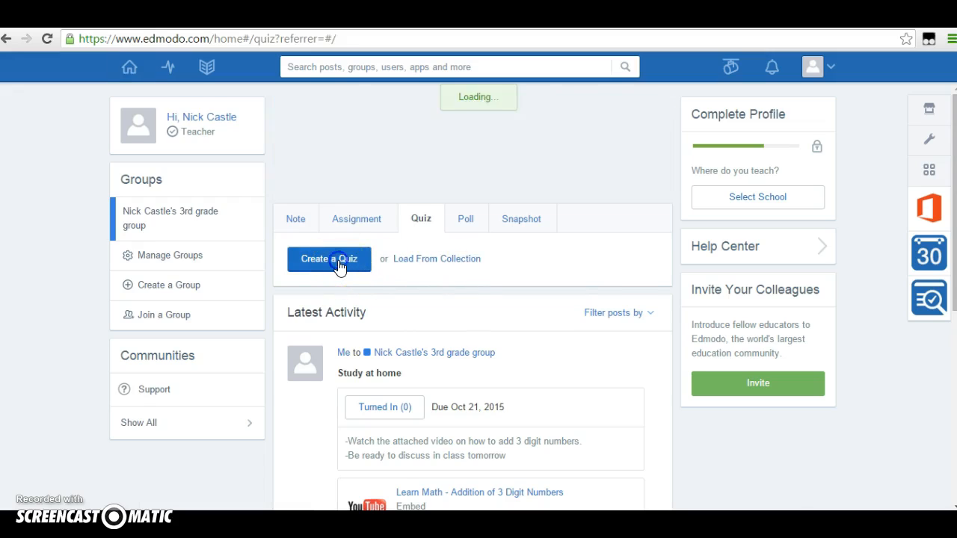
click(369, 119)
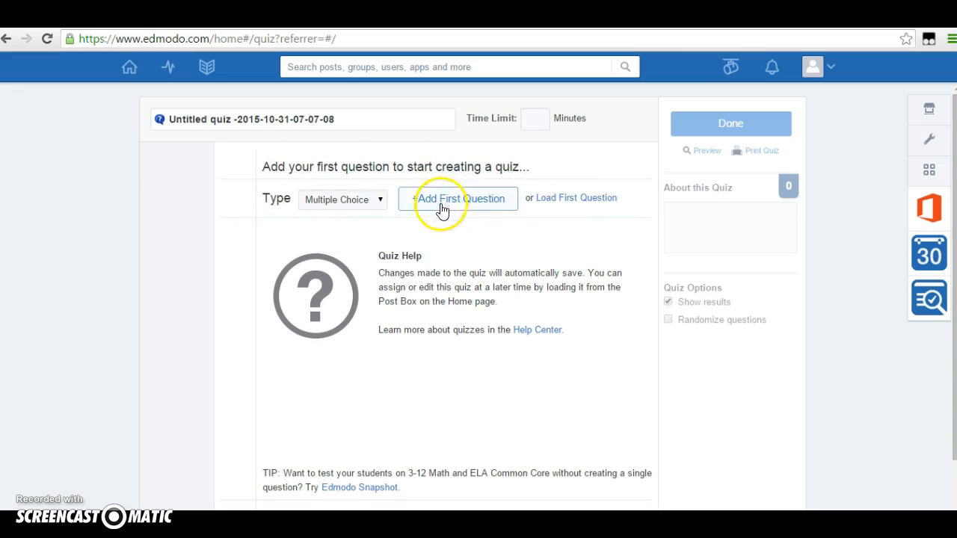
click(346, 122)
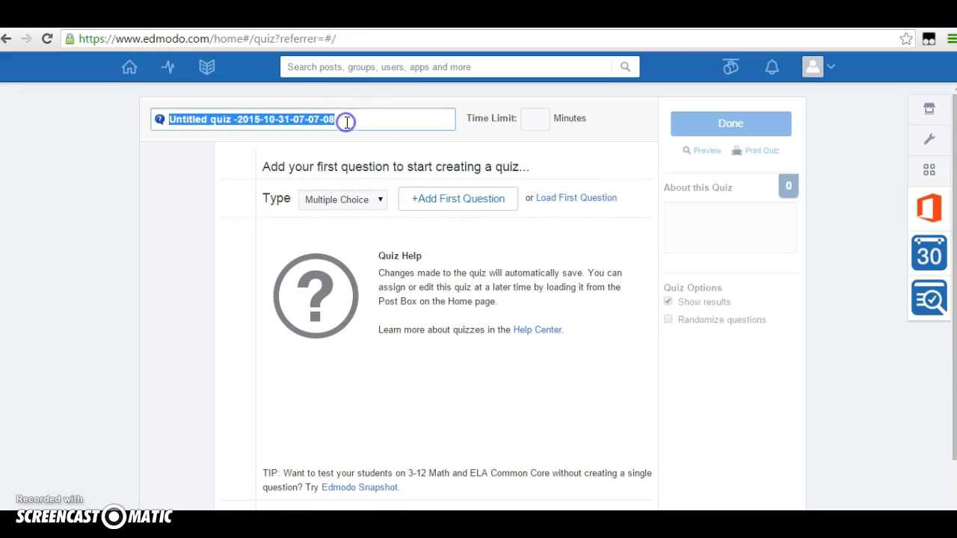
click(346, 122)
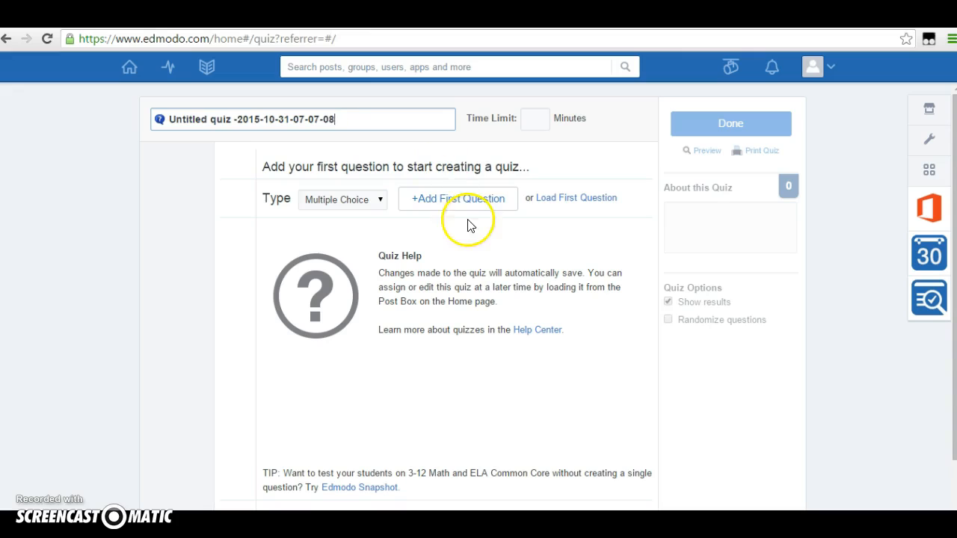
drag(336, 122, 149, 122)
text(Additon)
key(BackSpace)
key(BackSpace)
text(ion P)
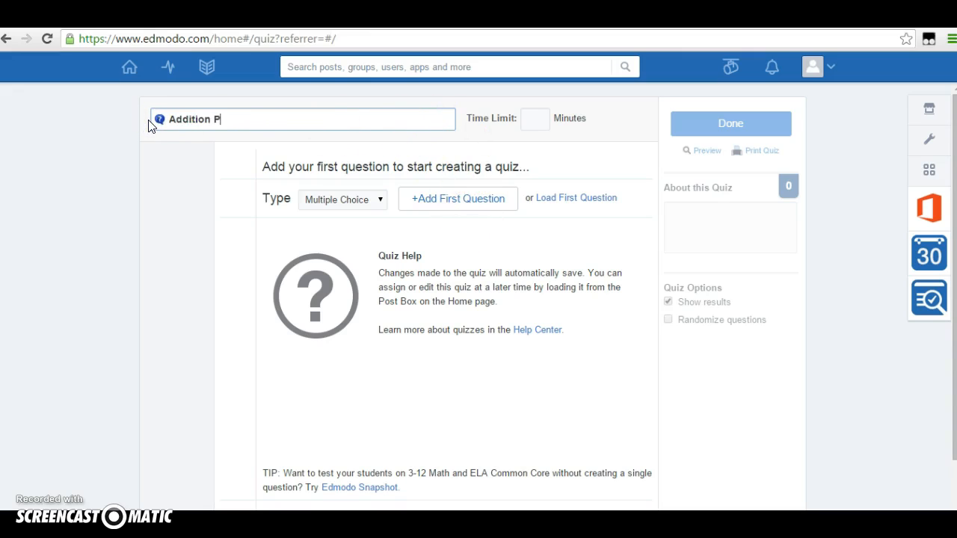
text(ropertyies quiz 10/31/15)
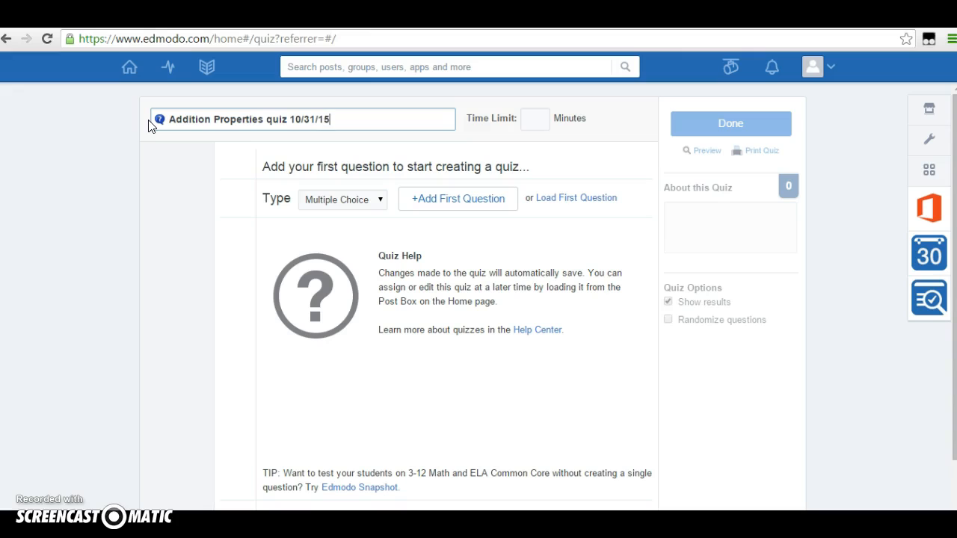
Set the quiz's time limit to 30 minutes.
click(536, 119)
text(60)
drag(539, 122, 528, 123)
text(32)
key(BackSpace)
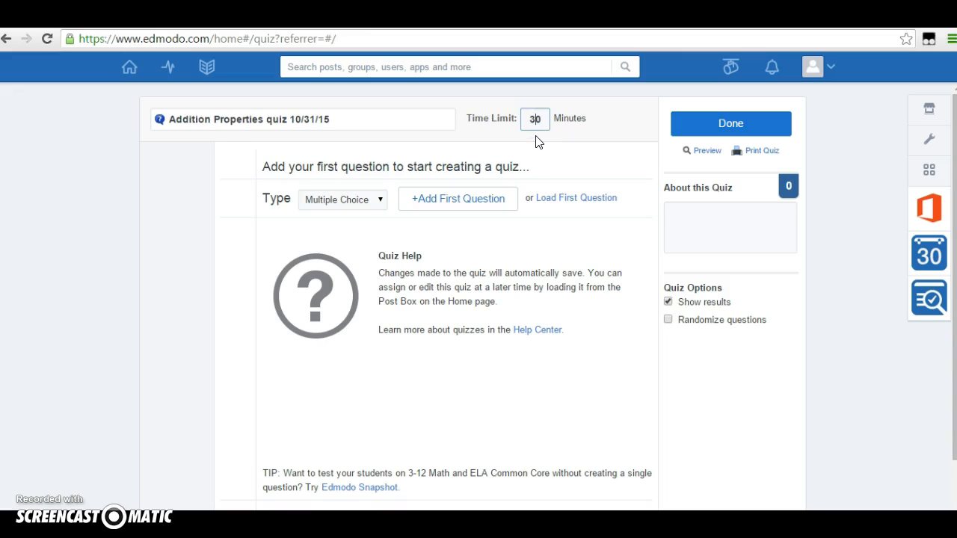
Add a first question of the Multiple Choice type to the quiz.
click(365, 208)
click(378, 202)
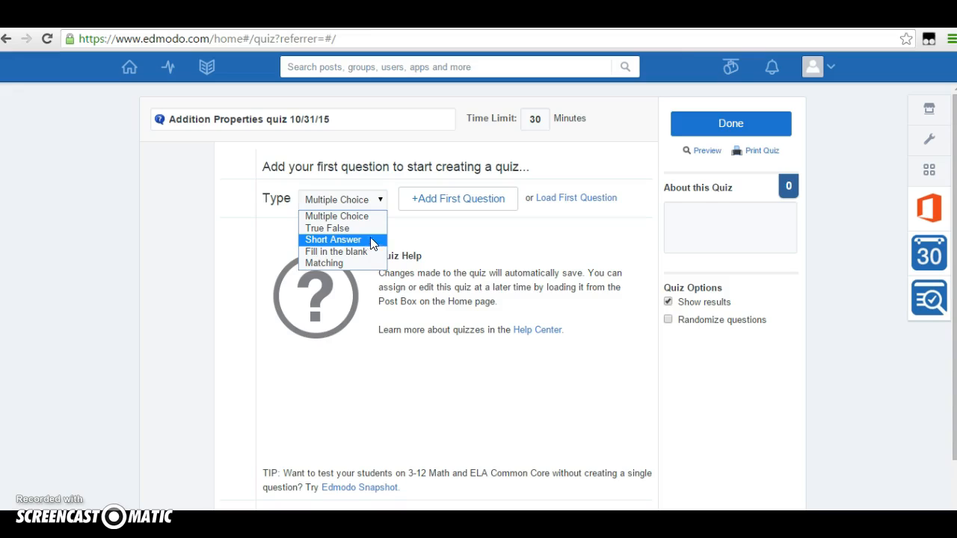
click(366, 218)
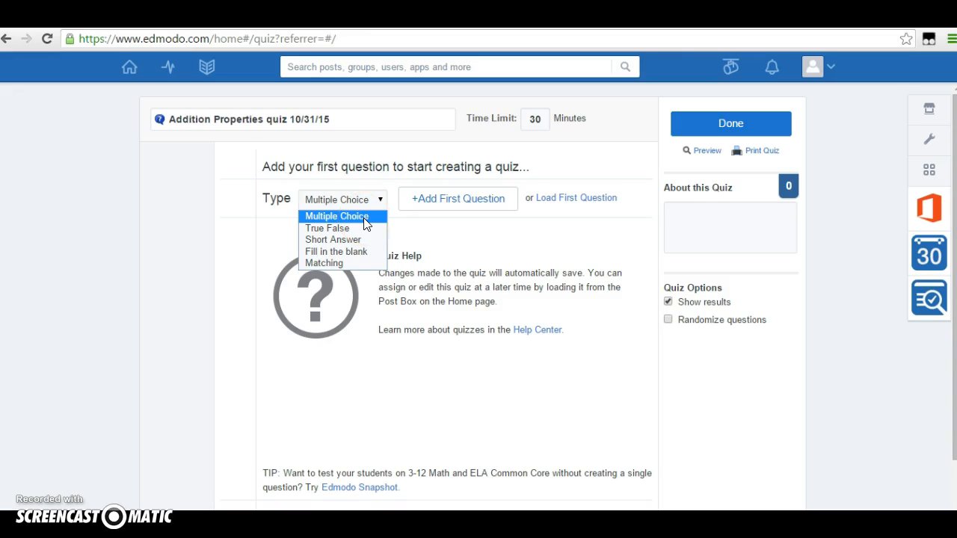
click(366, 229)
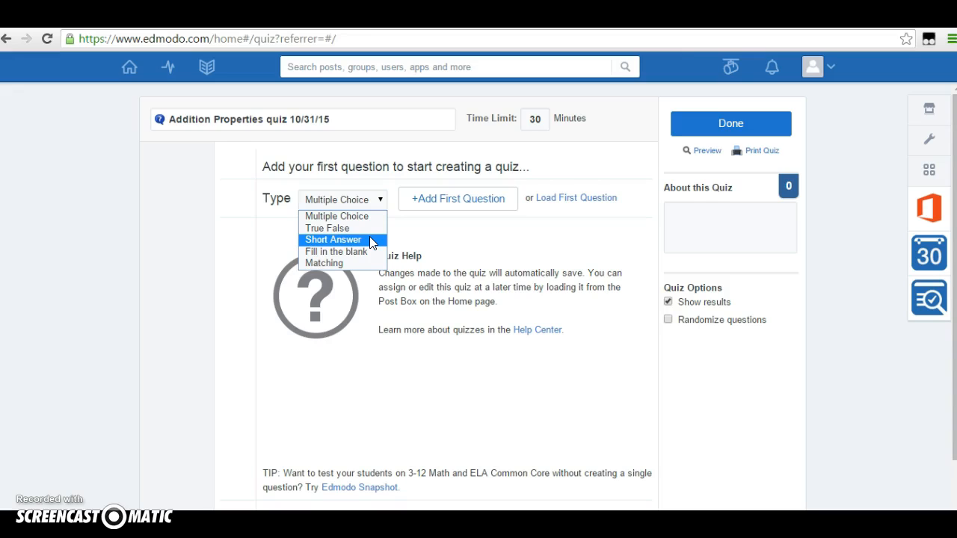
click(455, 207)
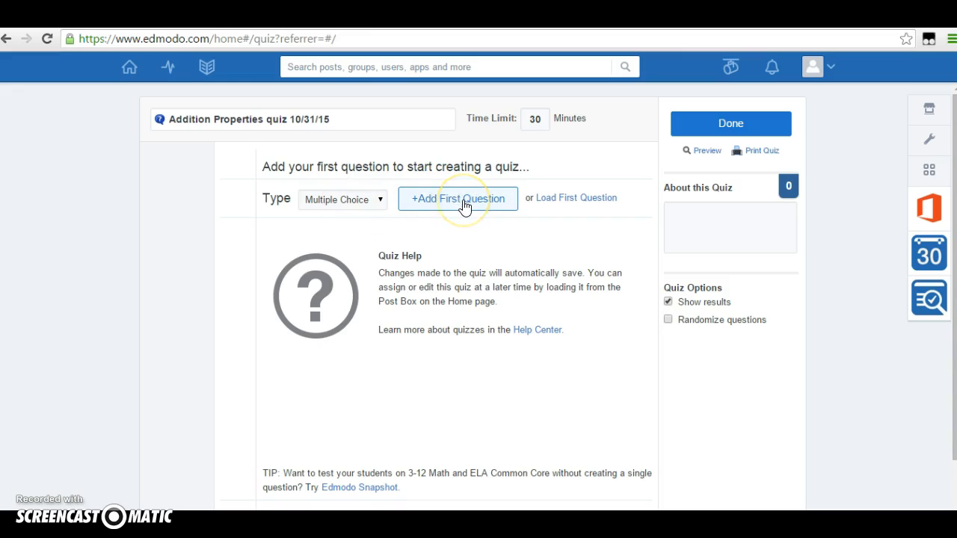
click(463, 206)
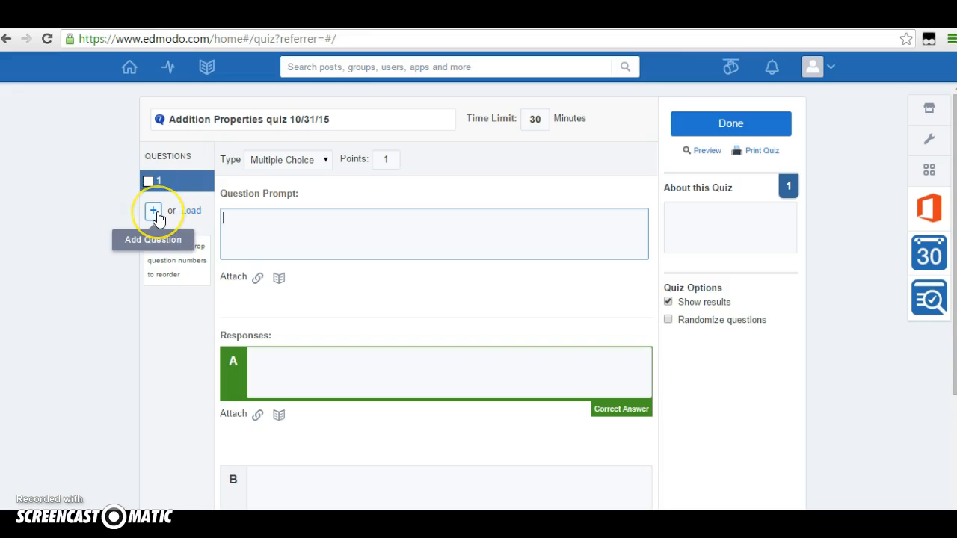
click(189, 212)
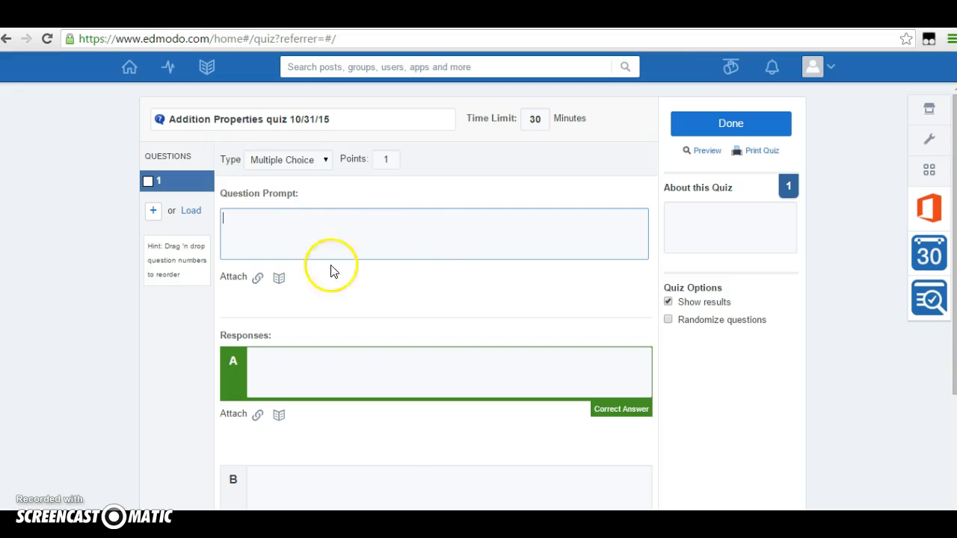
click(167, 187)
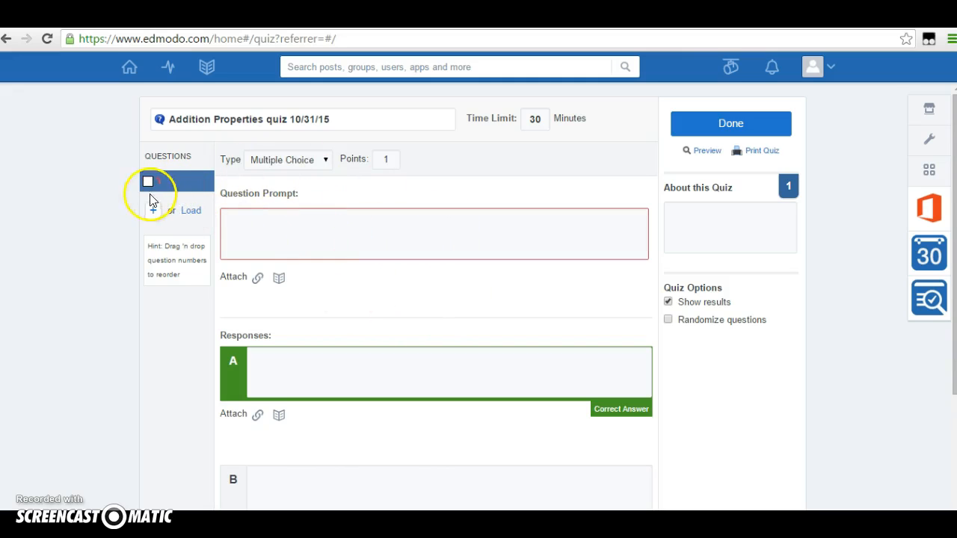
click(322, 236)
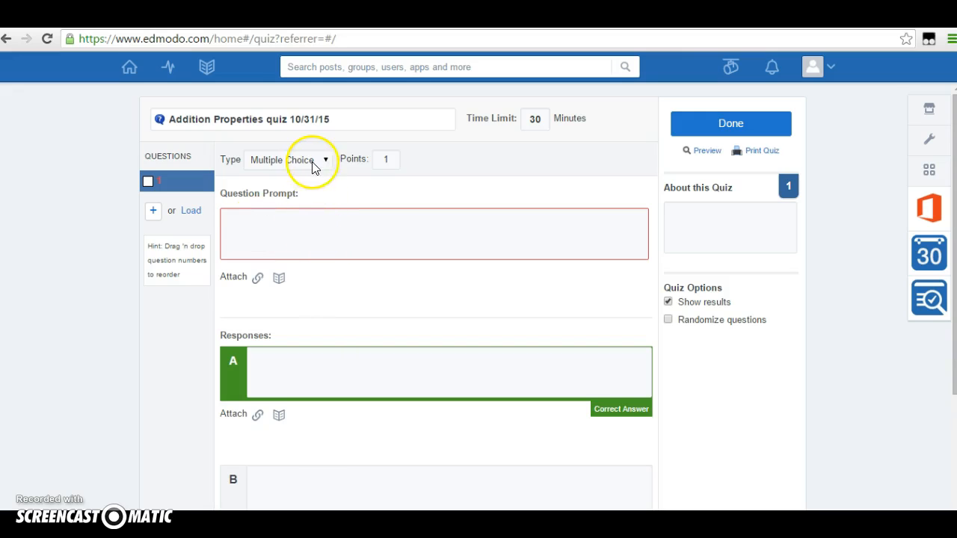
click(323, 240)
scroll(336, 366, down, 2)
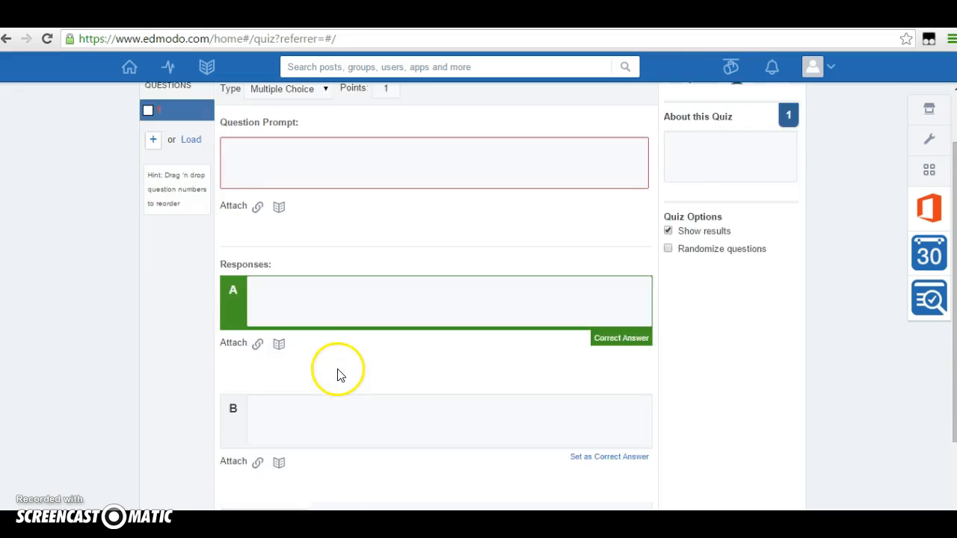
scroll(337, 369, up, 2)
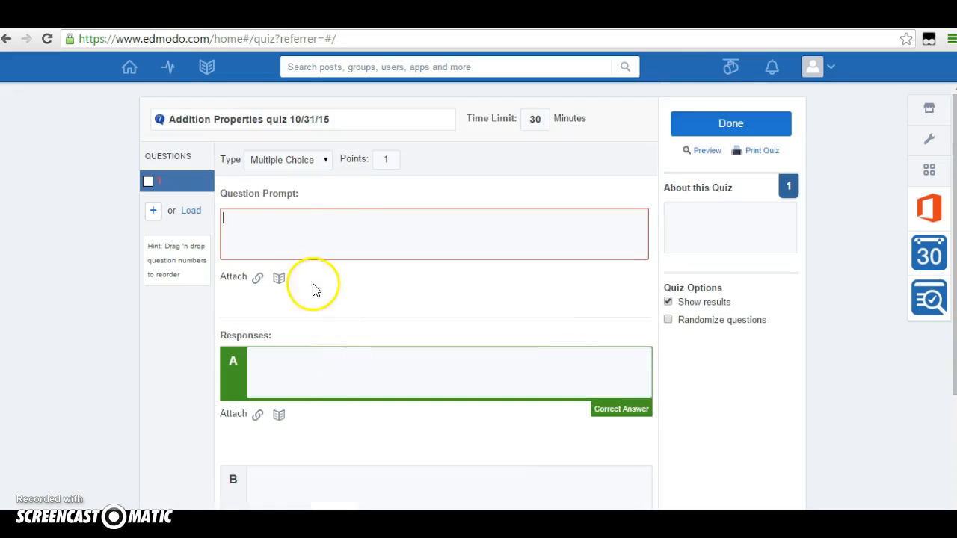
Switch question 1 to Short Answer and True False, and return it to Multiple Choice.
click(327, 163)
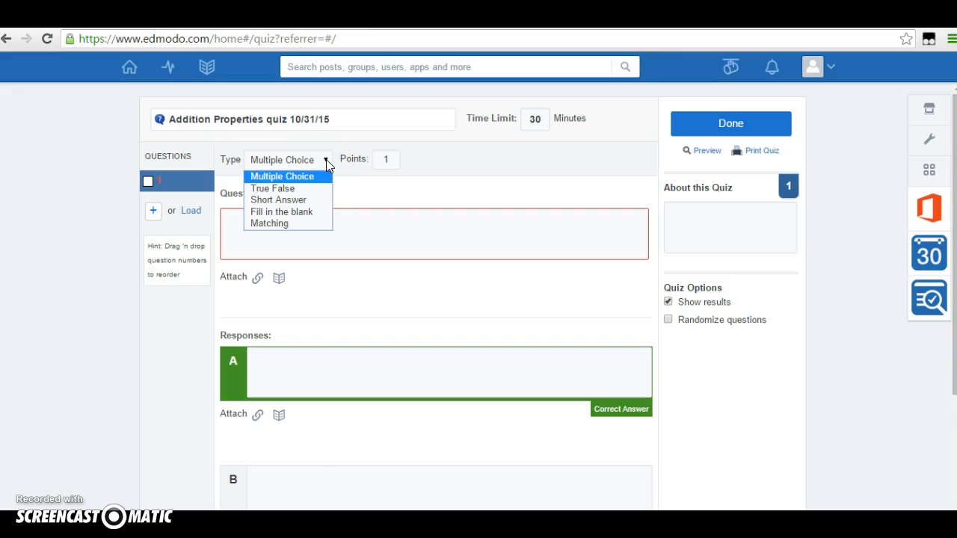
click(317, 198)
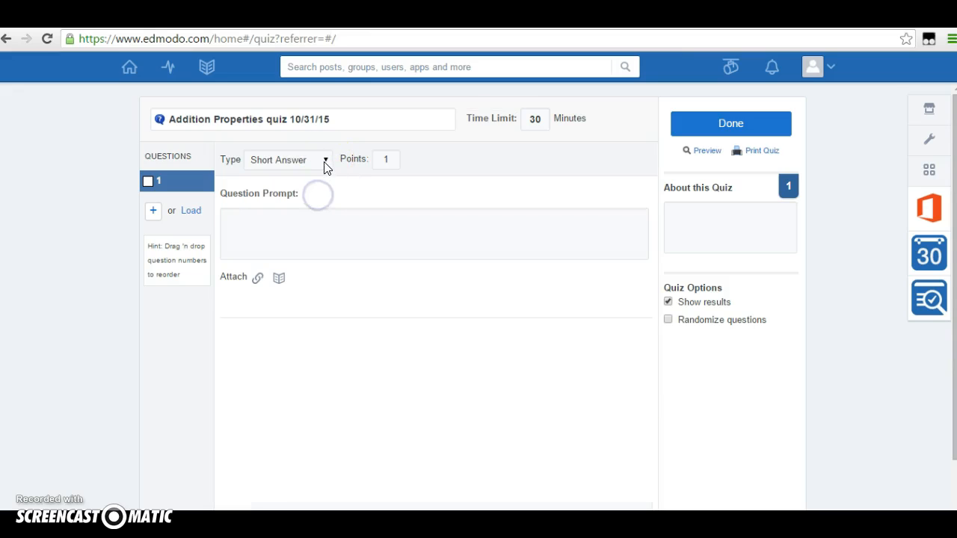
click(325, 163)
click(320, 189)
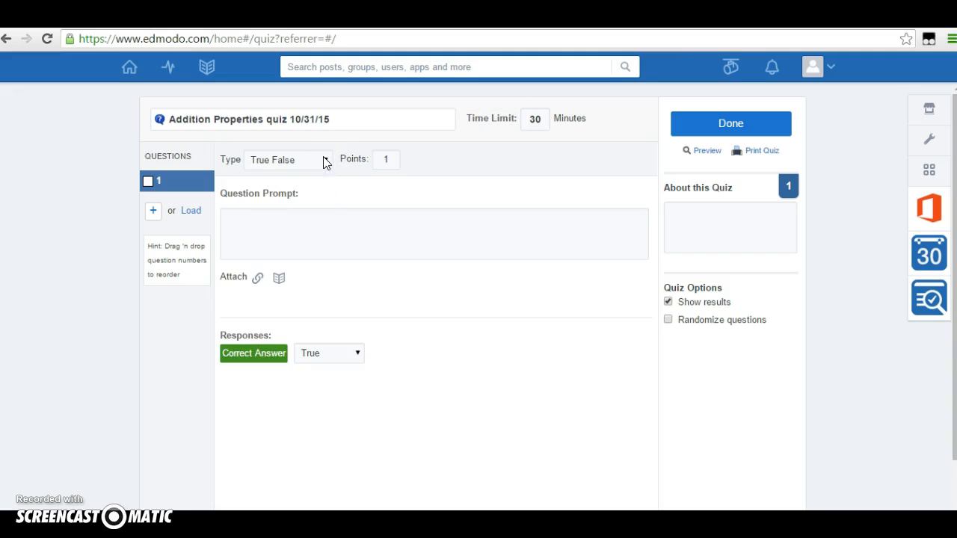
click(324, 161)
click(310, 176)
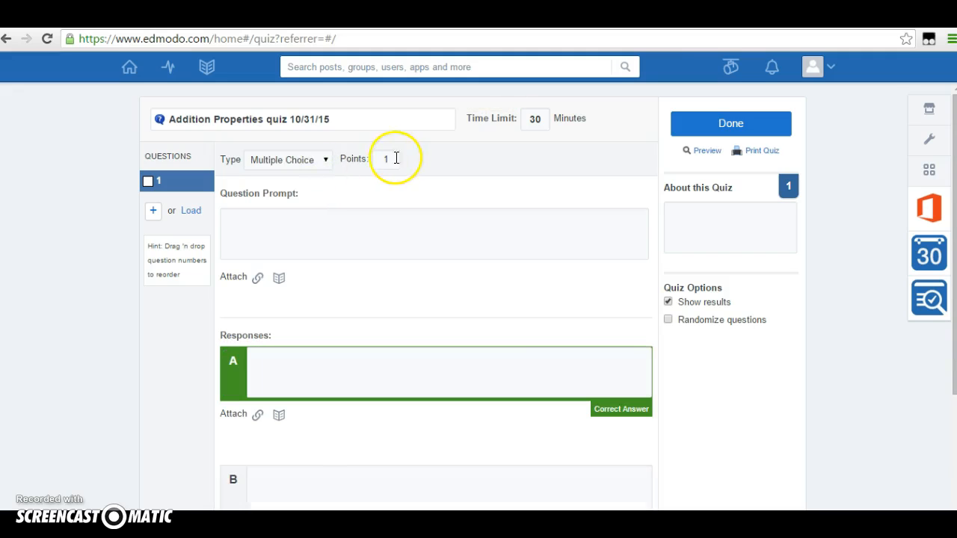
Enter "What property says that ( 2 + 4) + 6 = 2 + (4 + 6)?" as the prompt of question 1.
click(379, 160)
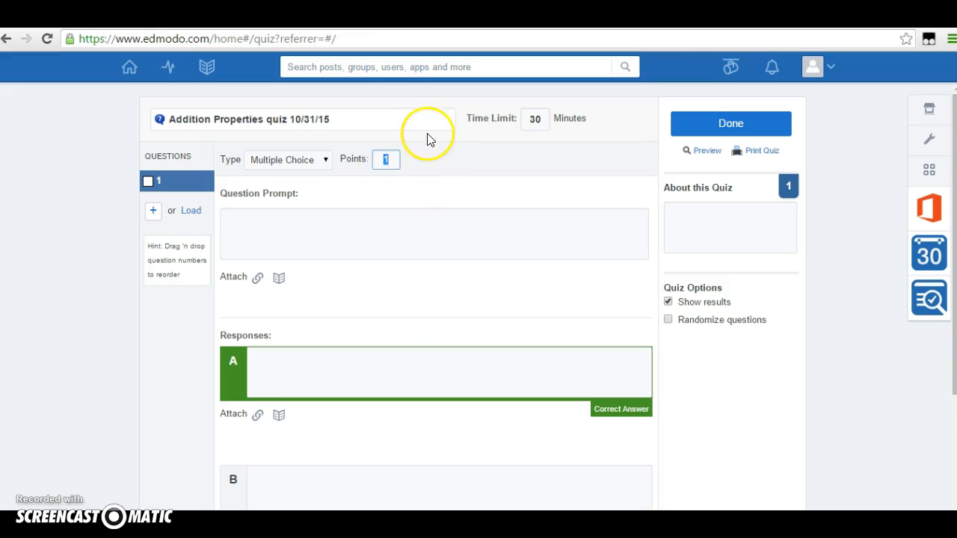
click(373, 216)
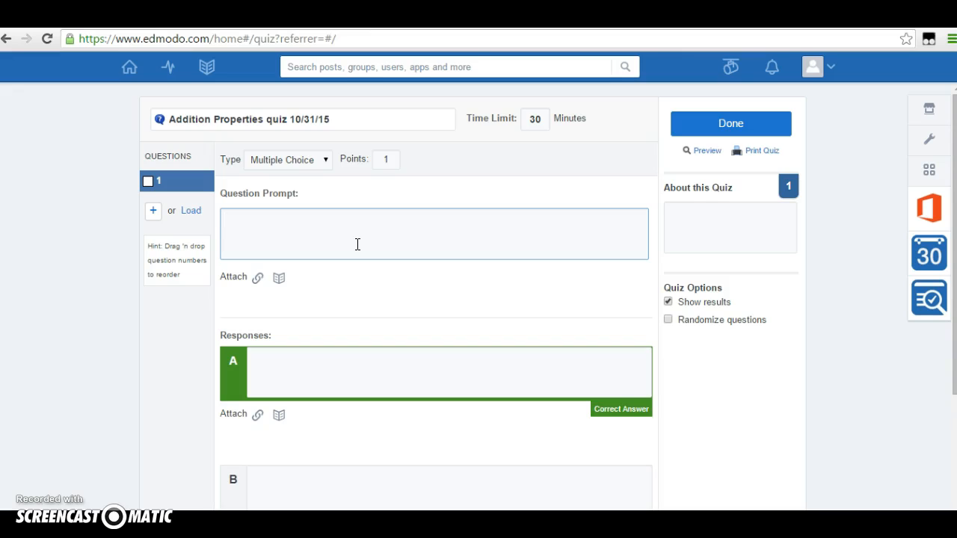
text(What)
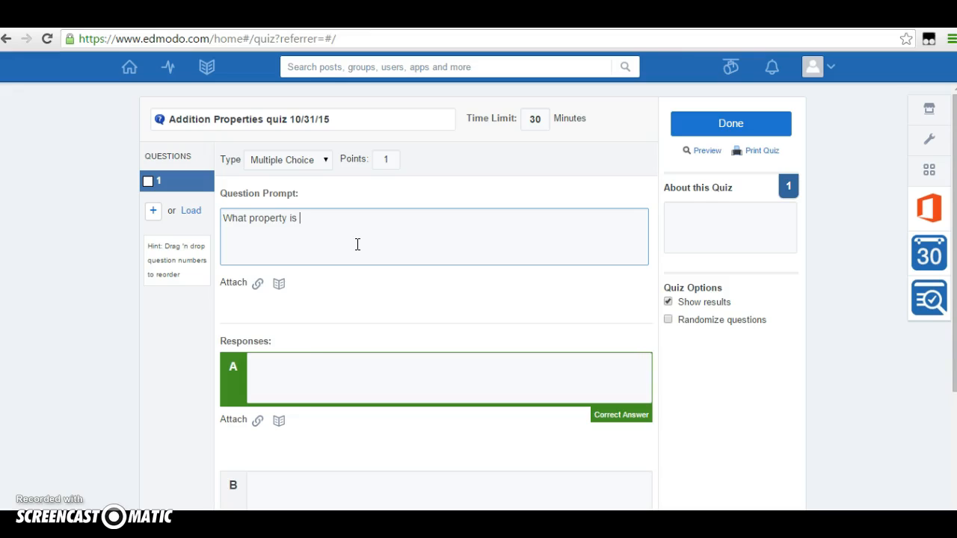
text( property says that ( 2 + 4) + 6 = 2 + (4 + 6)?)
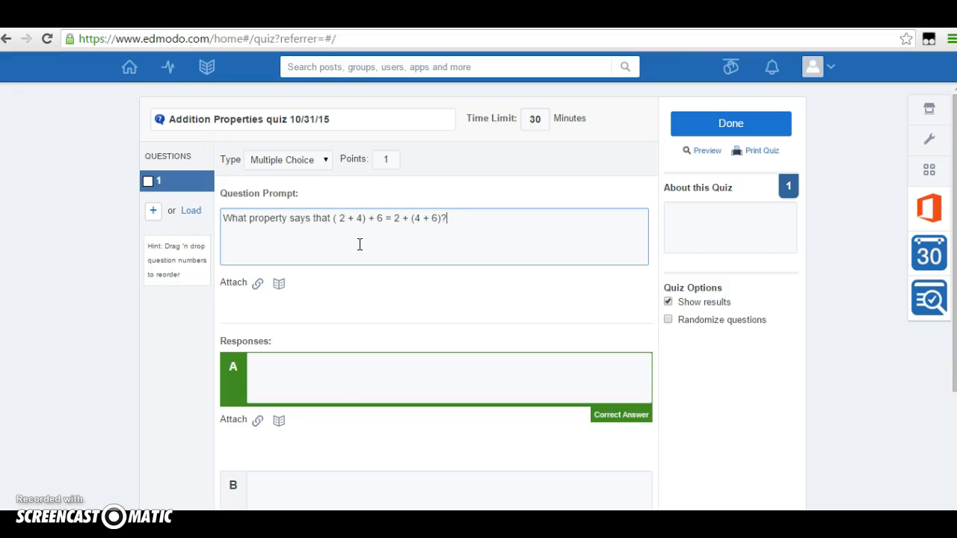
Add a third response option, C, to the multiple-choice question.
scroll(360, 245, down, 1)
click(427, 312)
scroll(427, 322, down, 1)
click(391, 357)
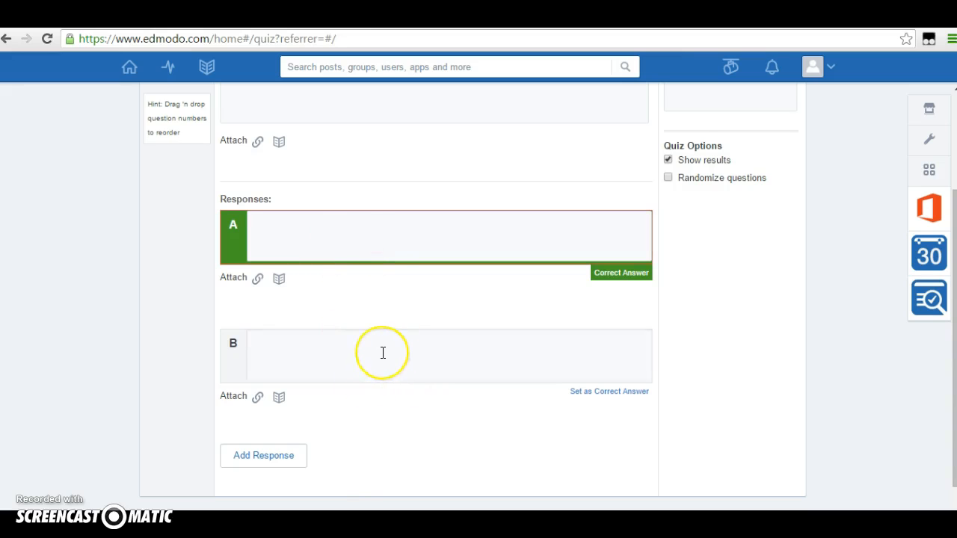
click(388, 330)
click(394, 239)
click(419, 348)
click(412, 231)
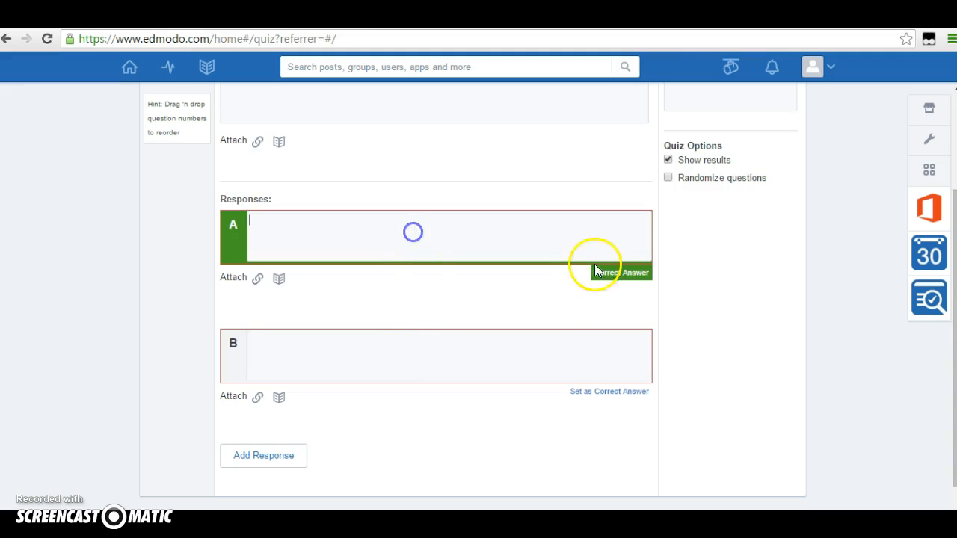
click(278, 468)
scroll(292, 449, down, 1)
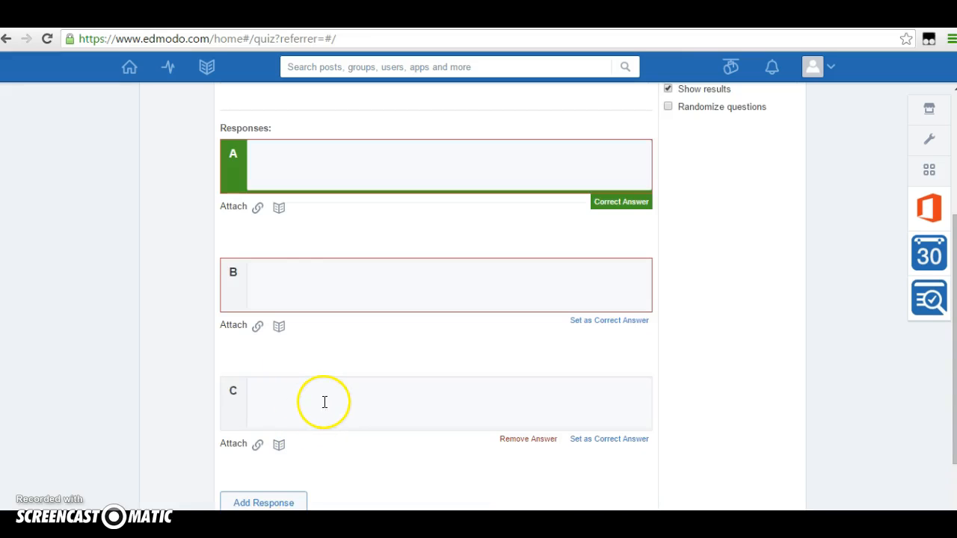
Fill in response A as "Commutative property", B as "Associative Property" and C as "Identity Property".
scroll(316, 363, up, 2)
click(341, 308)
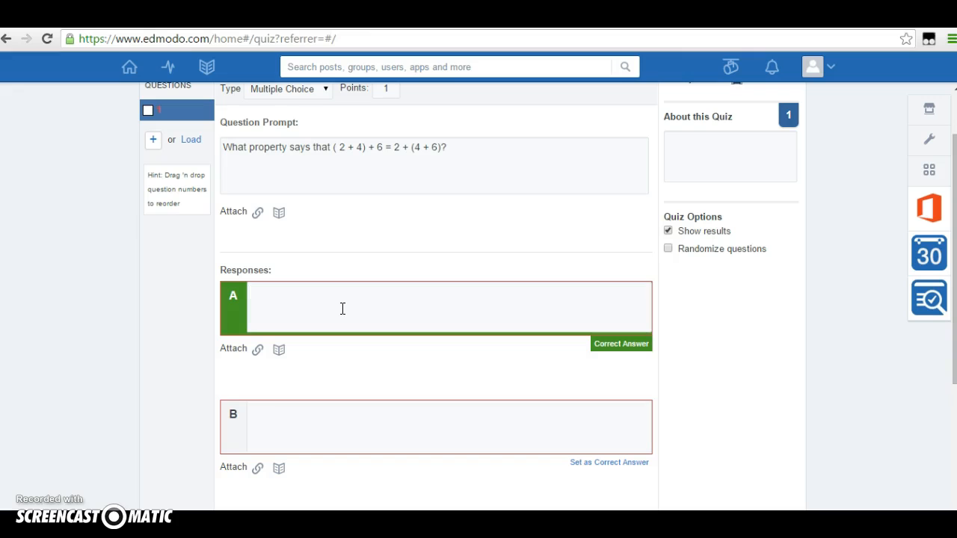
text(Commutative property)
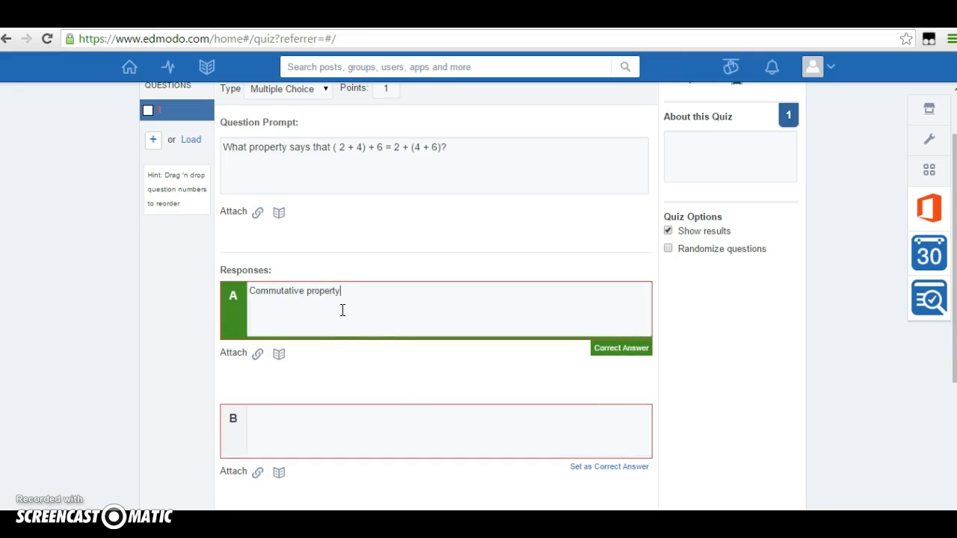
click(389, 410)
text(Assoc)
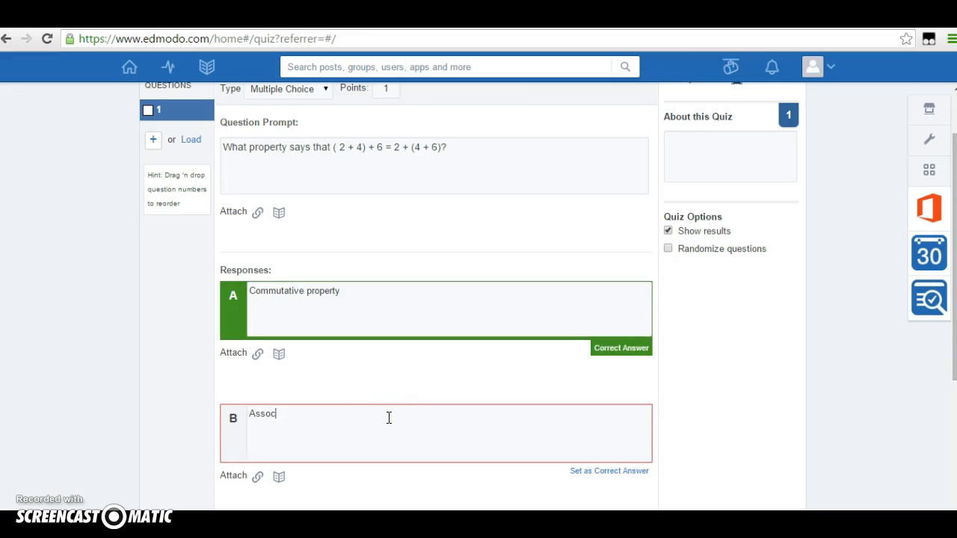
text(iative Property)
scroll(394, 414, down, 2)
click(376, 391)
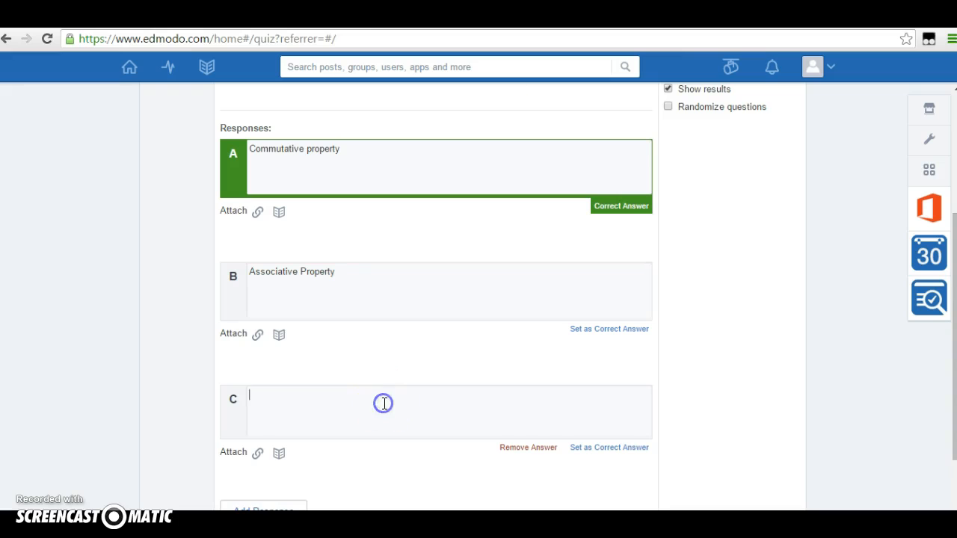
text(Identity Property)
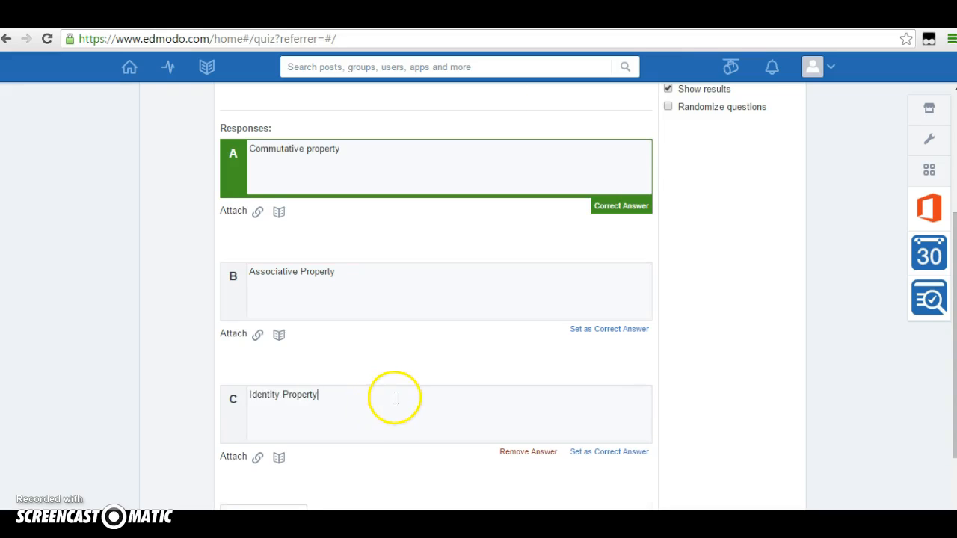
scroll(396, 400, up, 2)
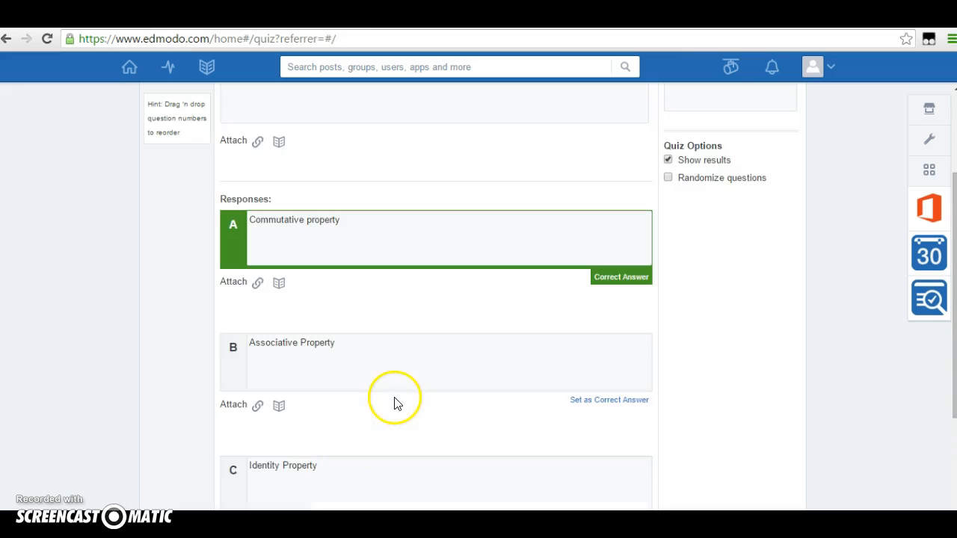
Set response B, "Associative Property", as the correct answer of question 1.
scroll(441, 380, down, 2)
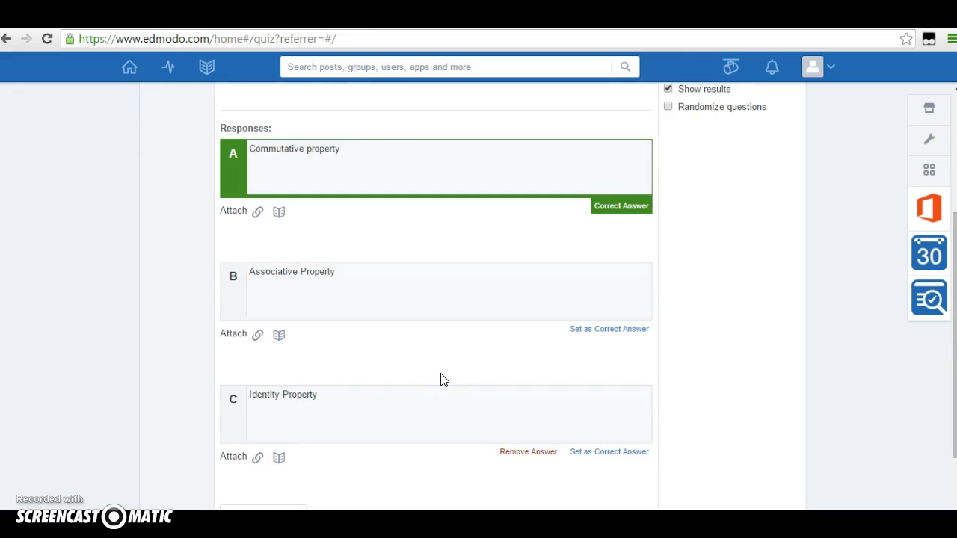
scroll(493, 277, up, 3)
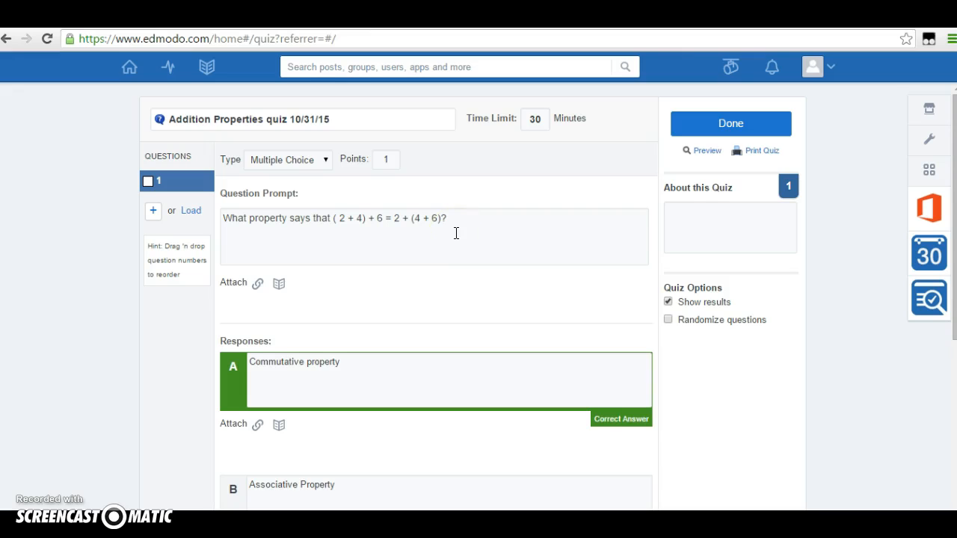
scroll(527, 351, down, 1)
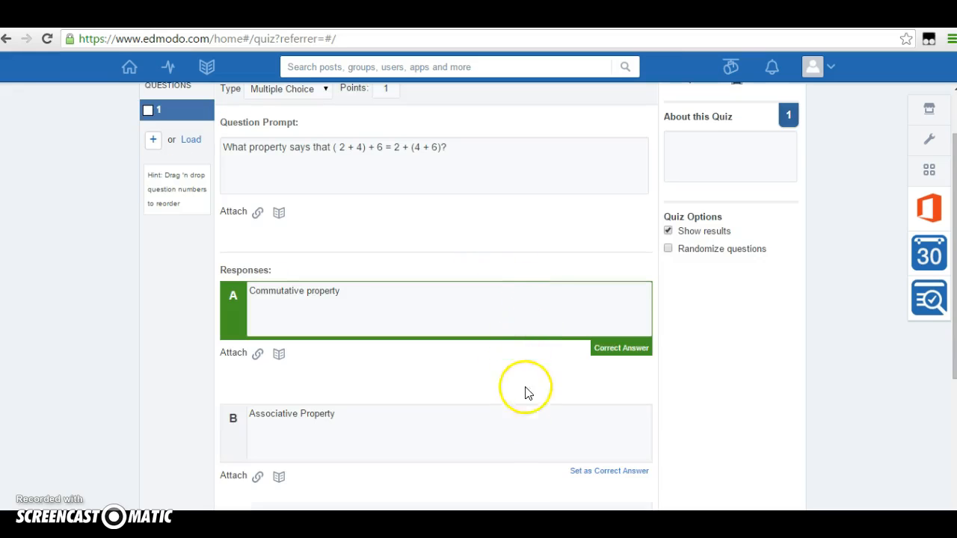
scroll(619, 479, down, 1)
scroll(611, 399, down, 2)
scroll(590, 274, up, 1)
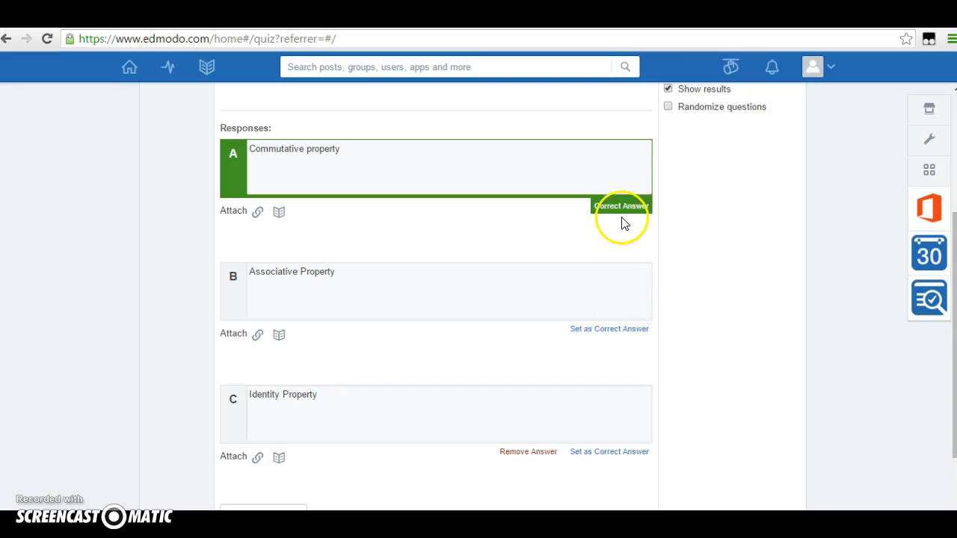
click(635, 332)
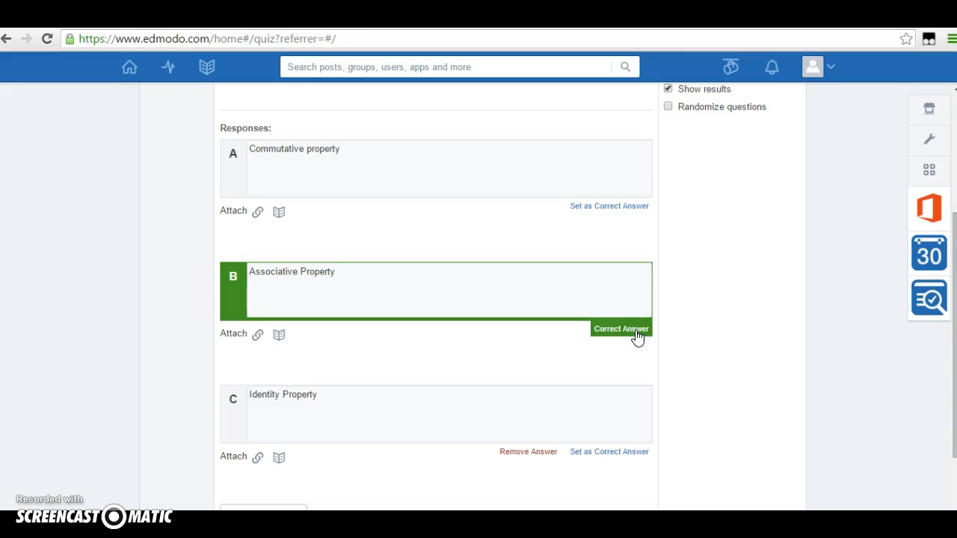
scroll(634, 337, down, 2)
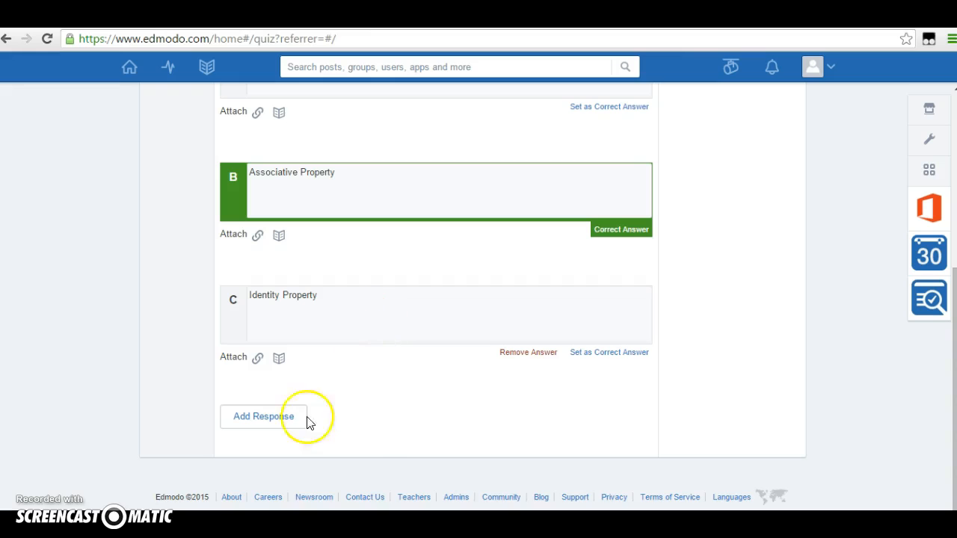
Add question 2 to the quiz and make it a True False question.
scroll(329, 416, up, 6)
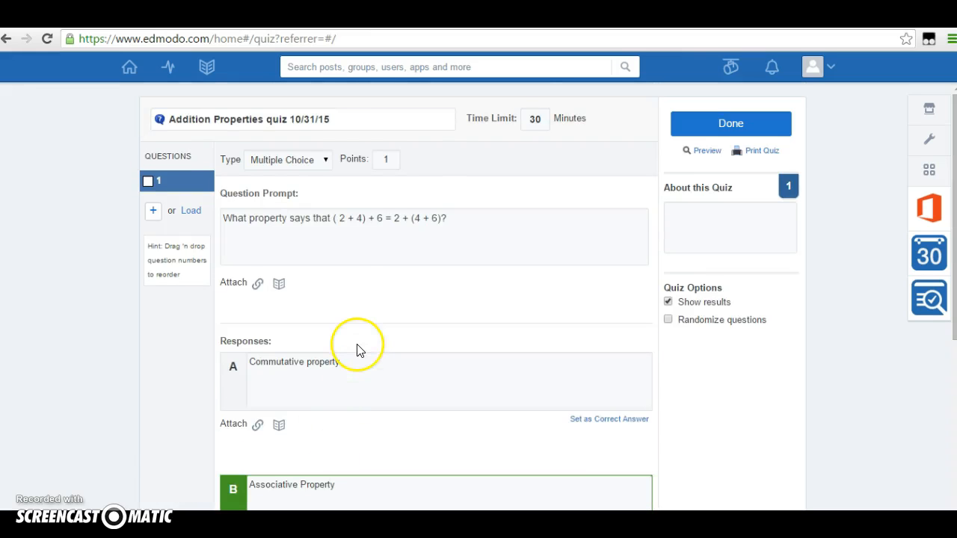
click(153, 212)
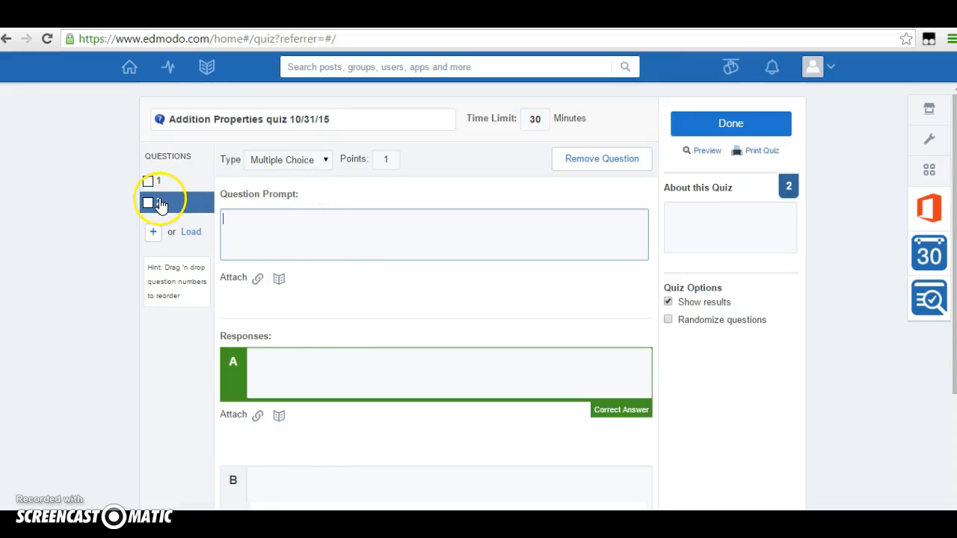
click(324, 162)
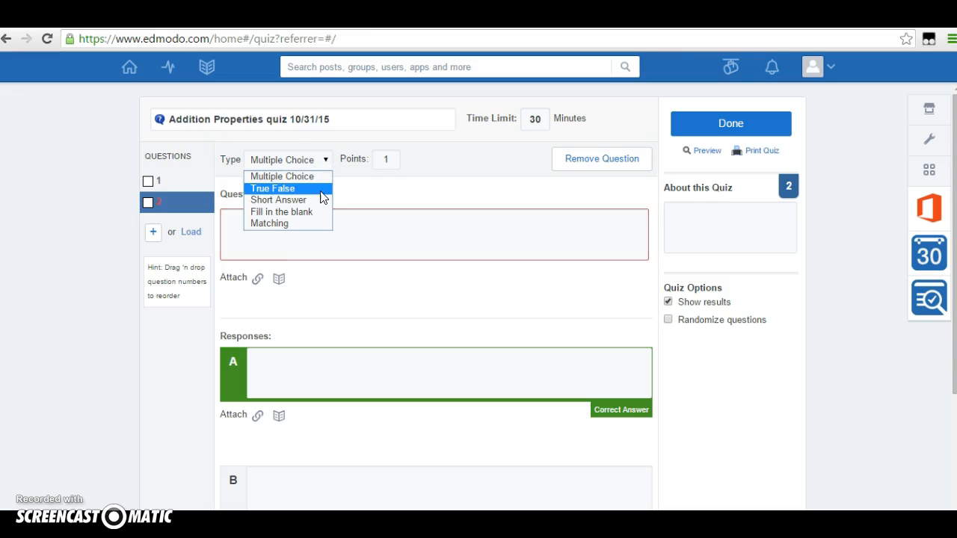
click(285, 192)
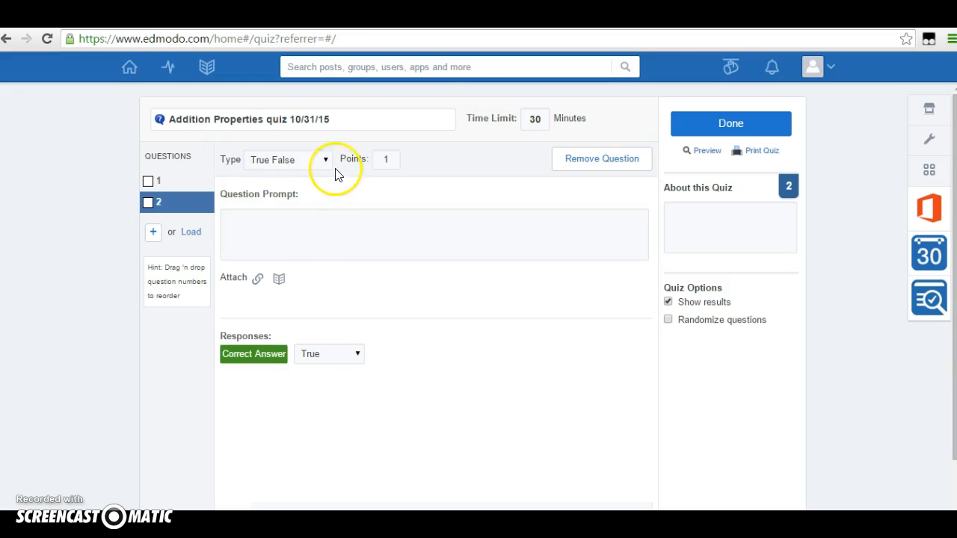
click(386, 160)
Enter "True or false: 7+ 9 = 9 +7" as question 2's prompt, with True as the correct answer.
click(384, 230)
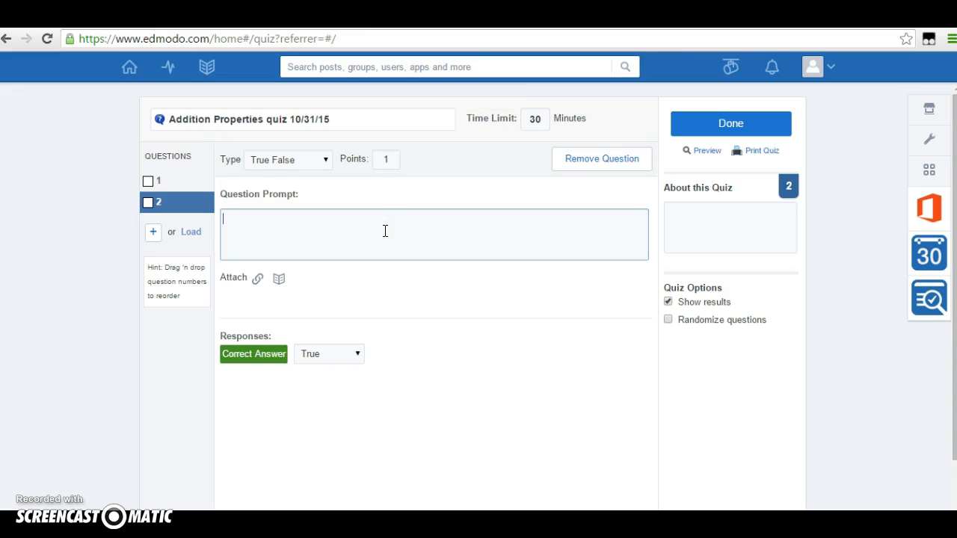
text(True or false: 7+ 9 = 9 +7)
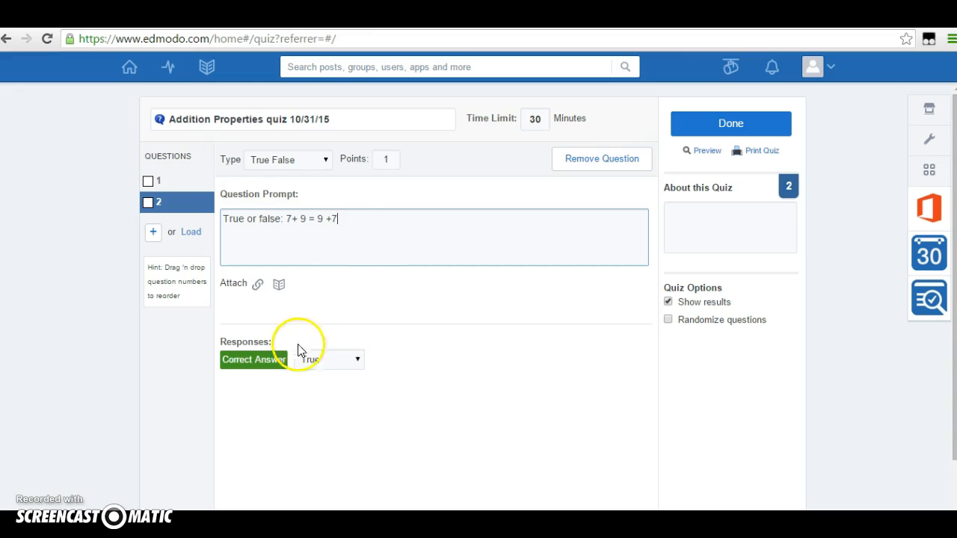
click(370, 237)
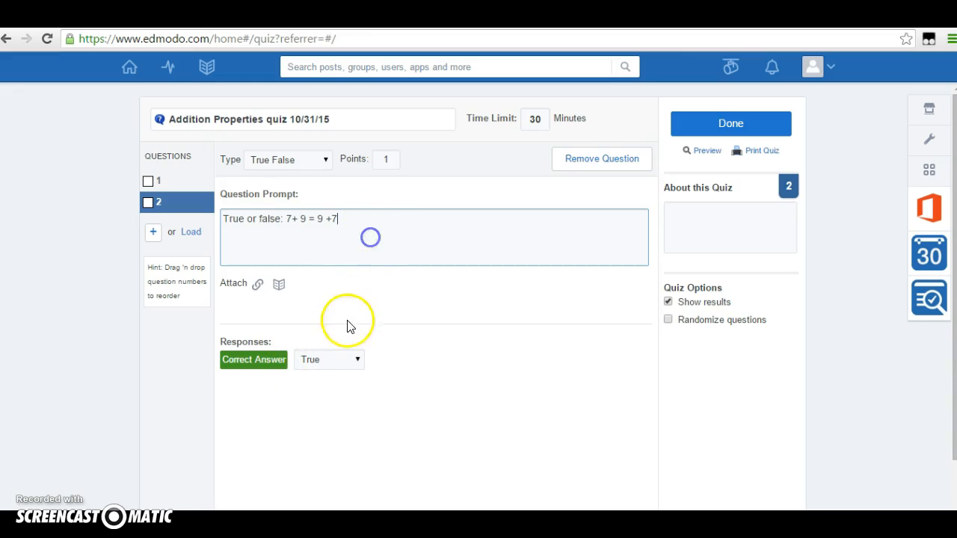
click(355, 362)
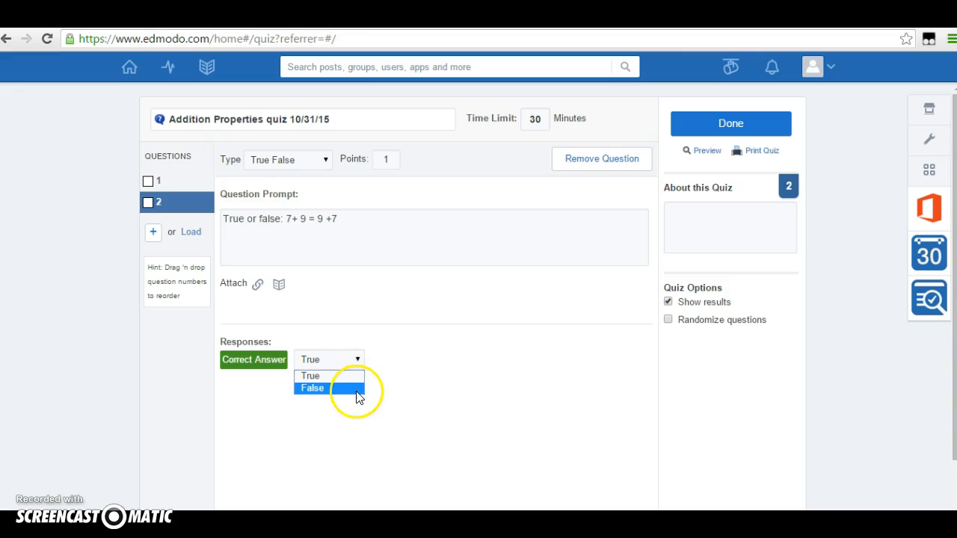
click(319, 376)
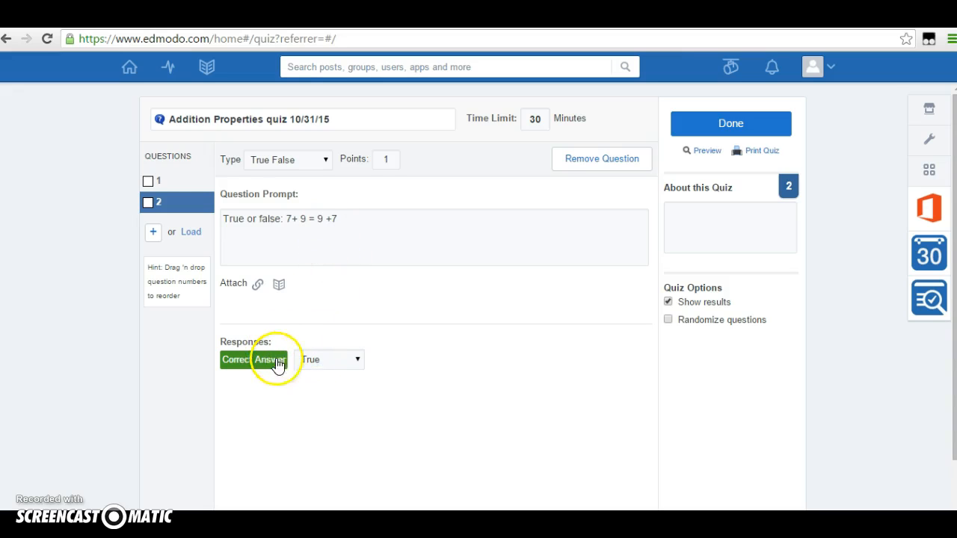
Add question 3 to the quiz and make it a Short Answer question.
click(153, 238)
click(323, 167)
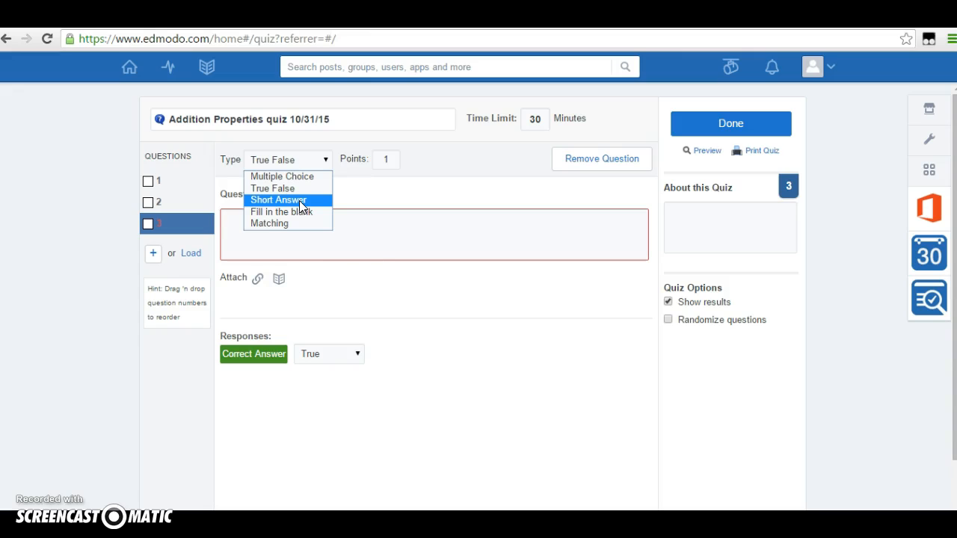
click(294, 200)
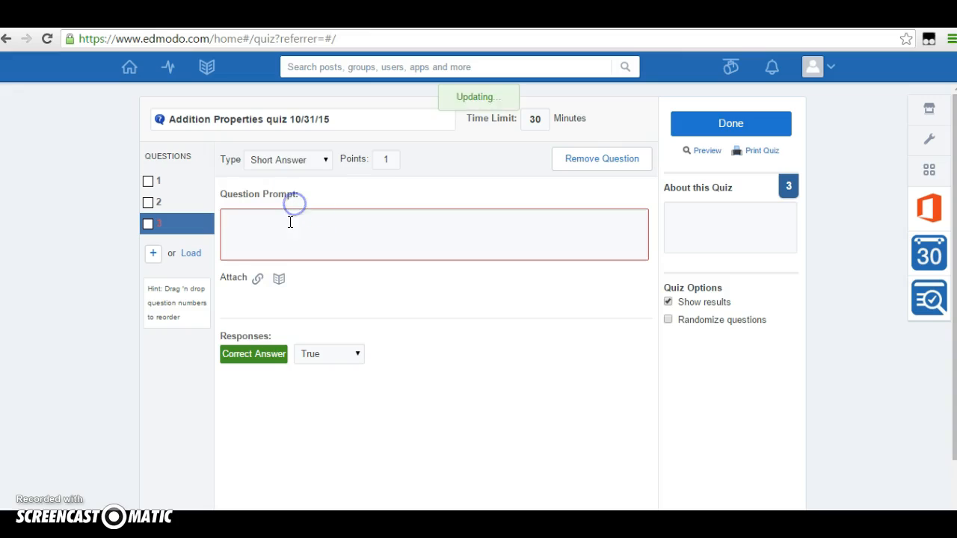
click(284, 227)
click(284, 227)
click(311, 231)
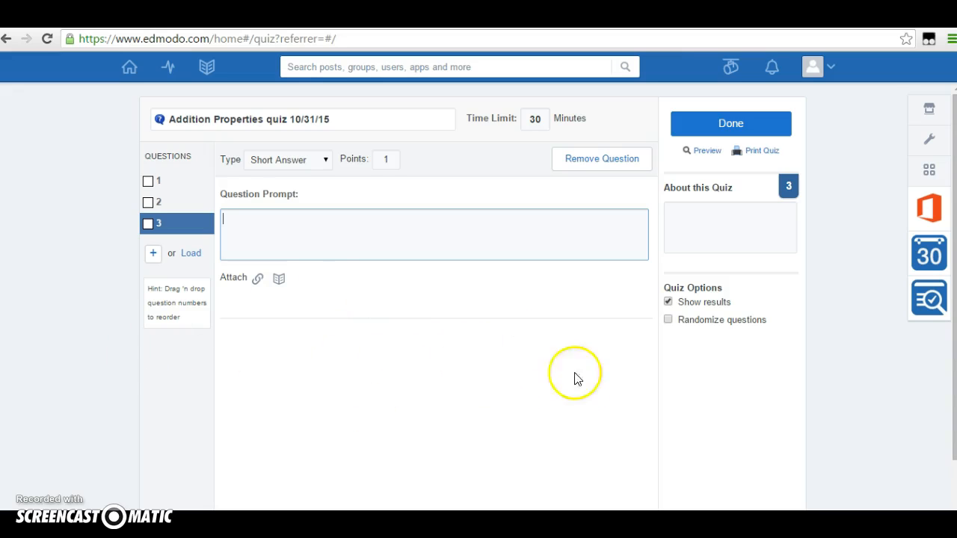
Enter question 3's prompt asking whether 732 + ( 634 + 519) = (732 + 634) + 519 is correct, which addition property says so, or why not.
click(387, 244)
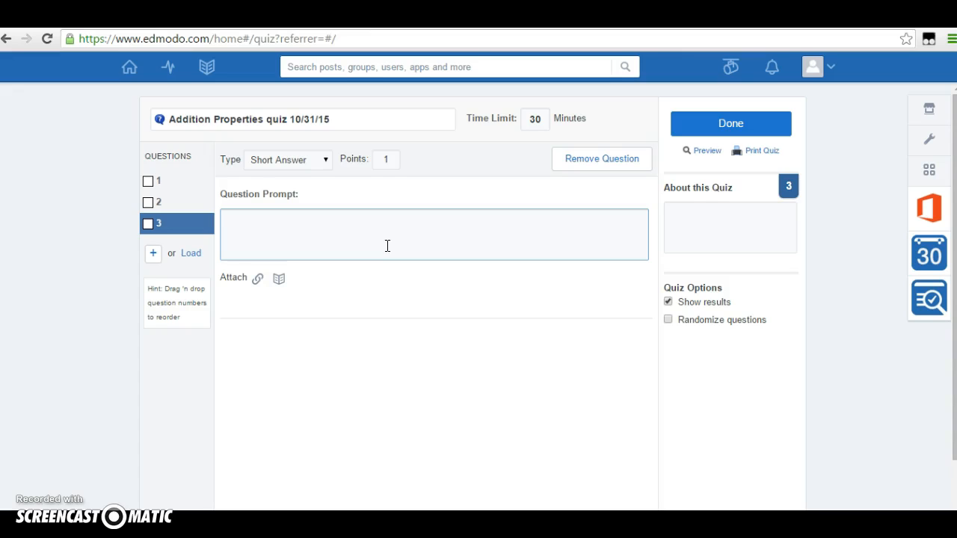
text(Bo)
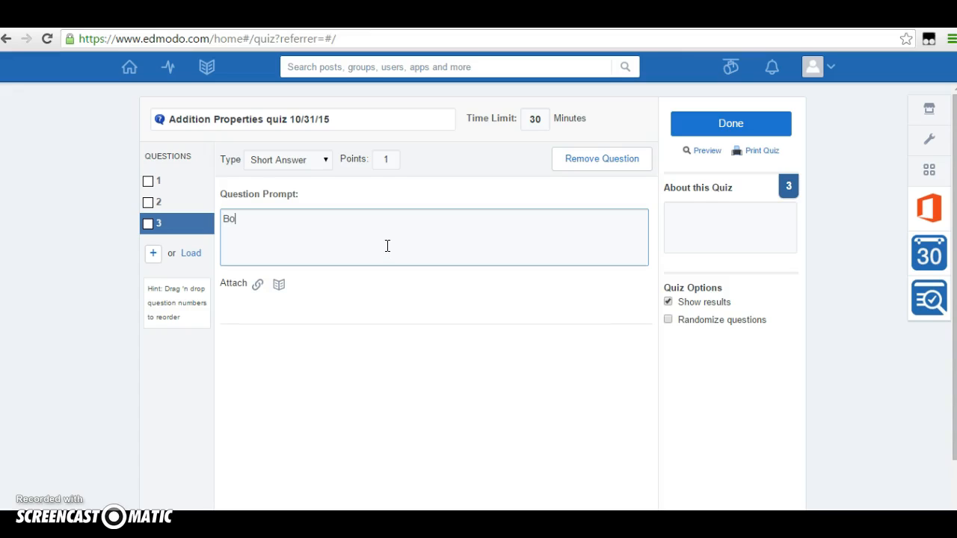
text(b says that 732 + ( 634)
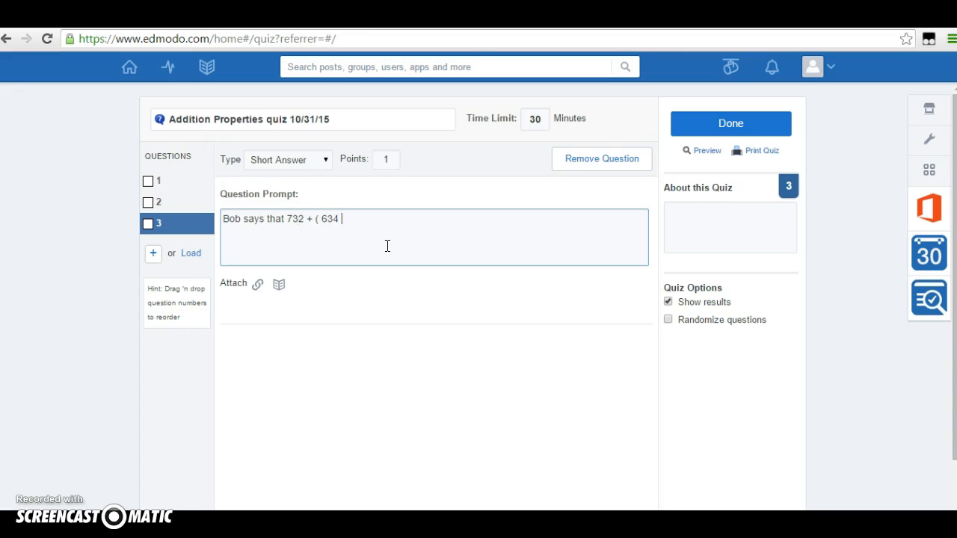
text( + 519) = (732 + 634) + 51)
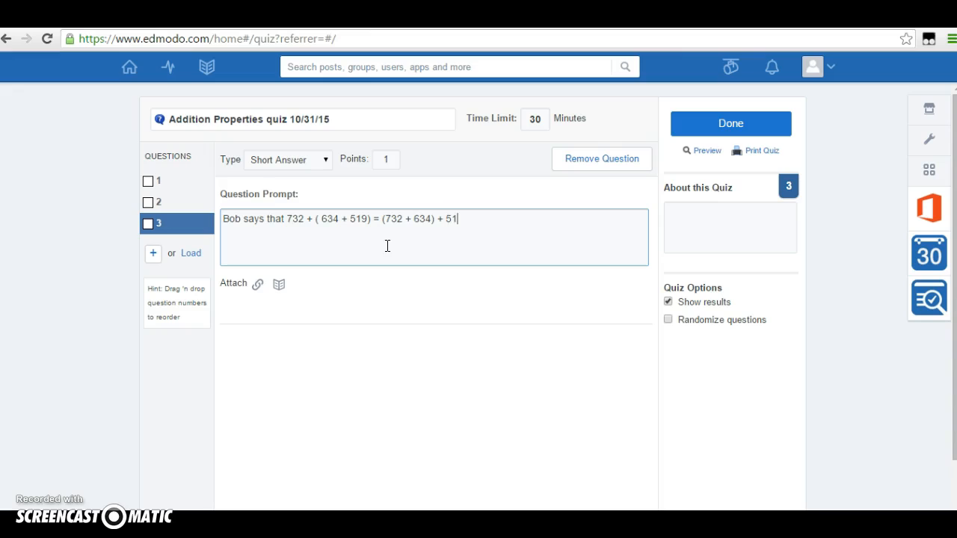
text(9. Is he correct? If yes, which property of addition says )
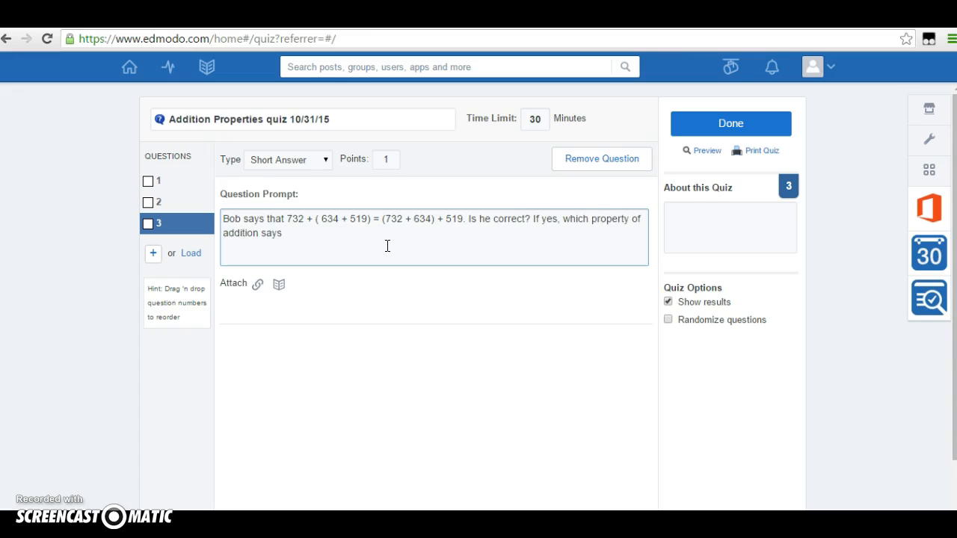
text(so? If not, why not?)
click(388, 246)
click(397, 234)
Set the points for the short-answer question 3 to 2.
click(390, 158)
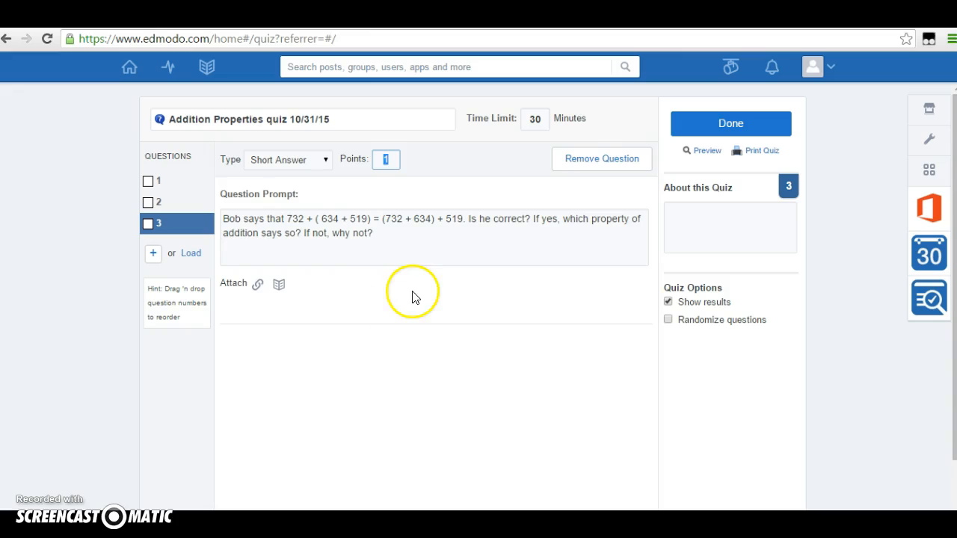
text(2)
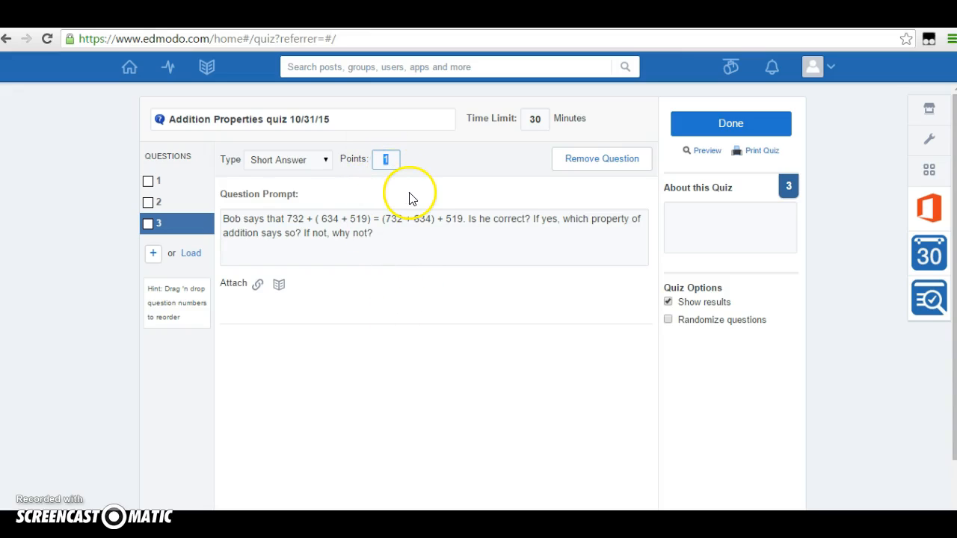
click(438, 247)
click(530, 218)
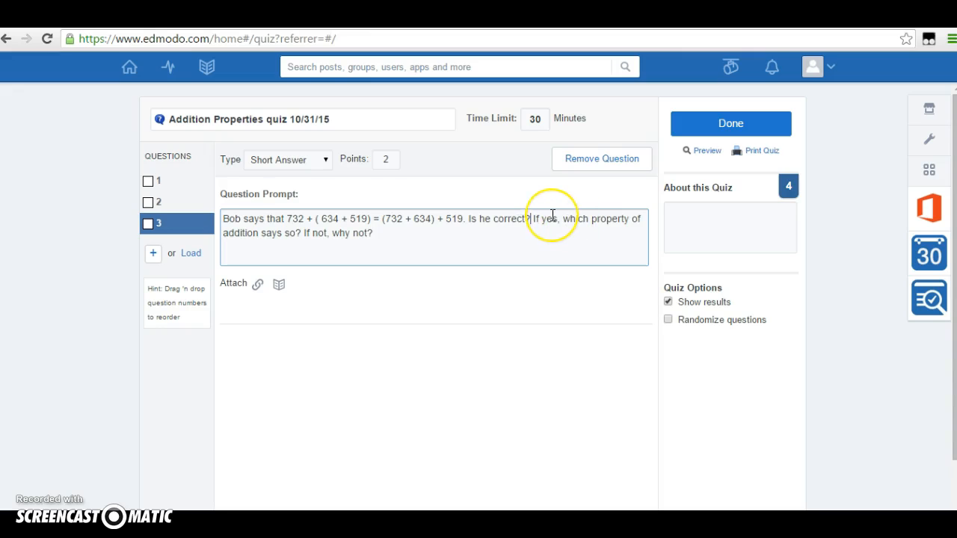
click(390, 232)
click(381, 236)
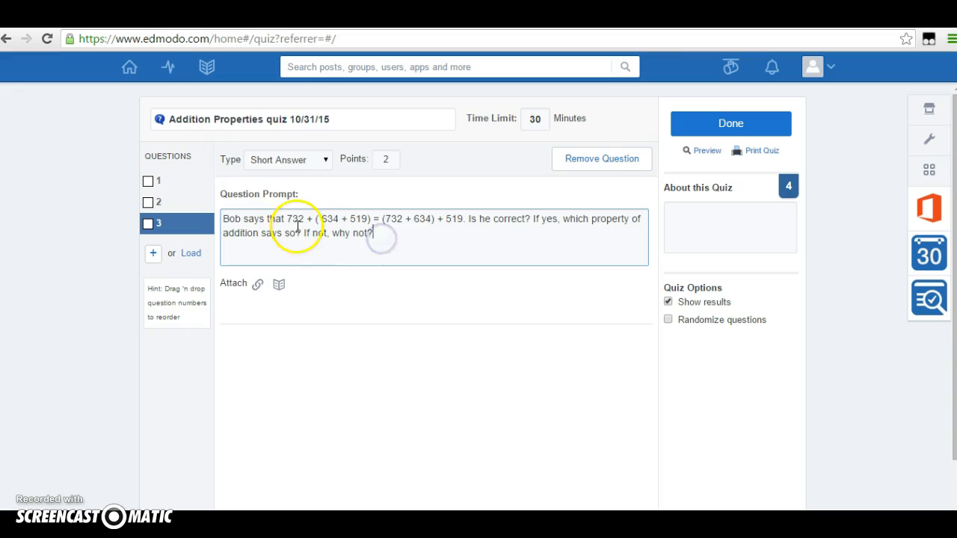
click(365, 233)
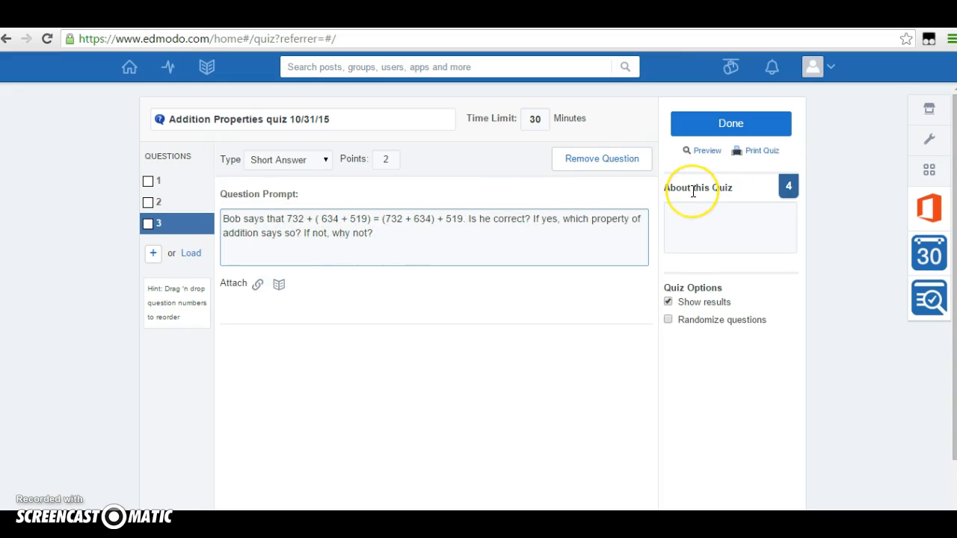
click(380, 256)
click(385, 242)
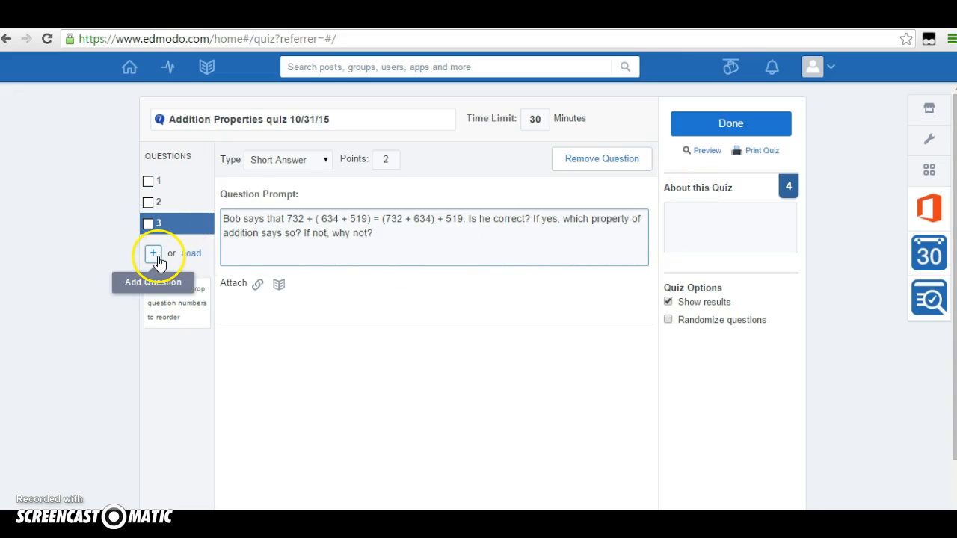
Add question 4 to the quiz and make it a Fill in the blank question.
click(154, 254)
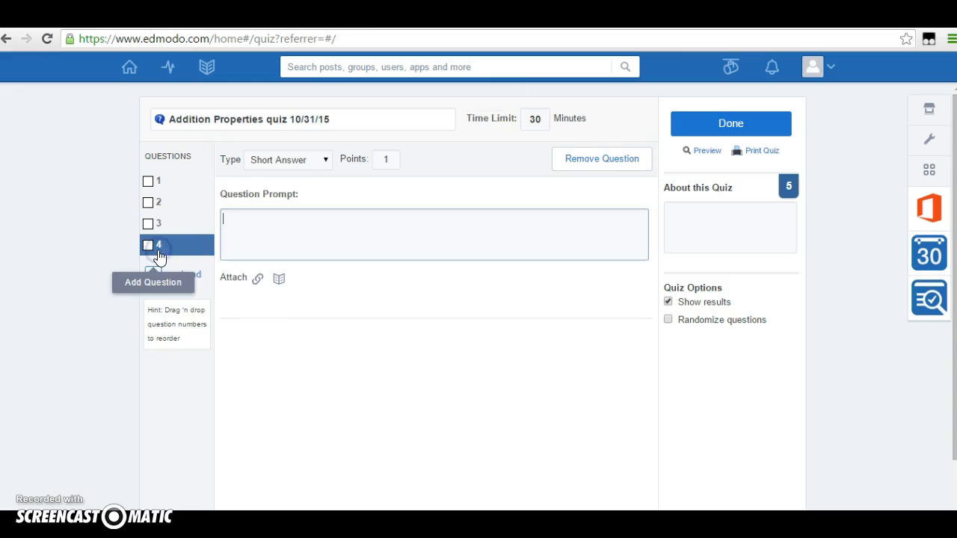
click(322, 159)
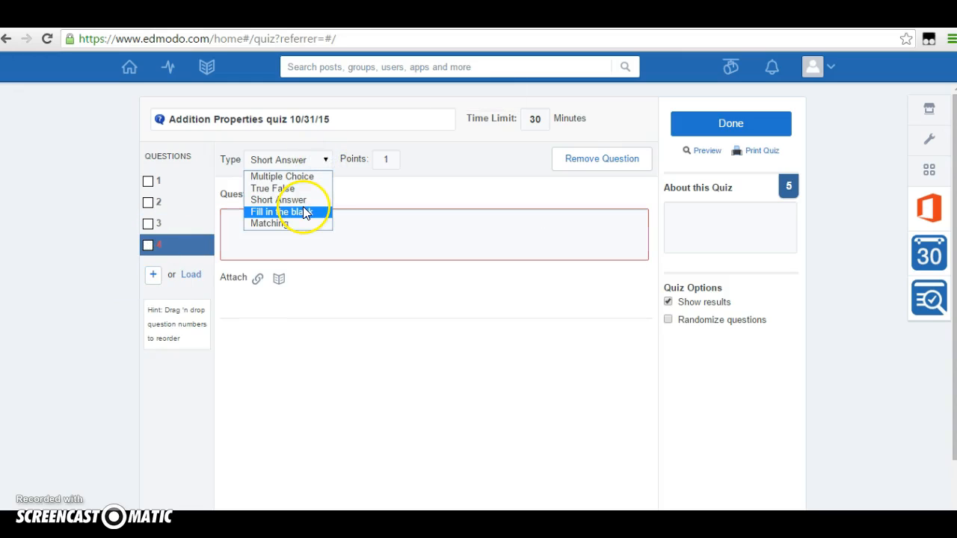
click(302, 212)
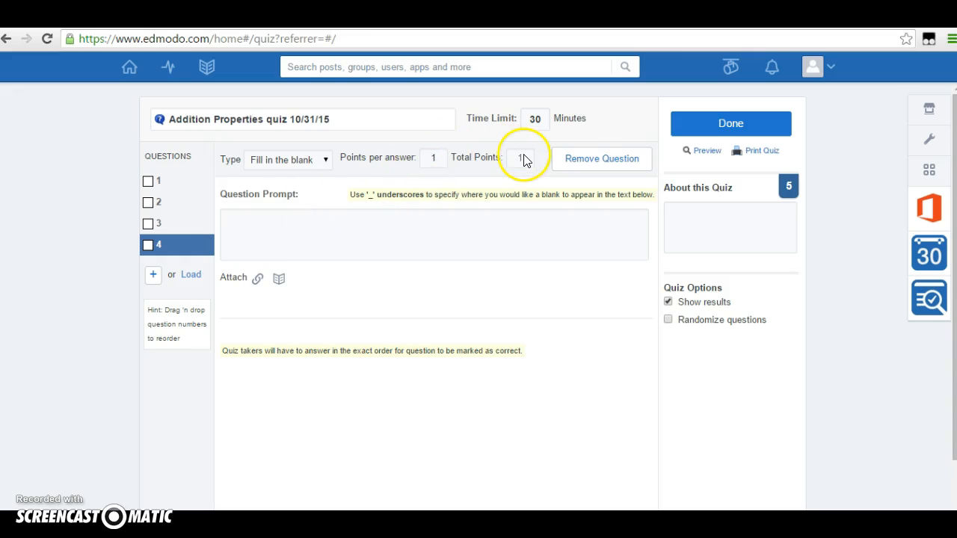
Enter question 4's prompt "The order property of addition is also known as the _____ property." with an underscore for the blank.
click(444, 222)
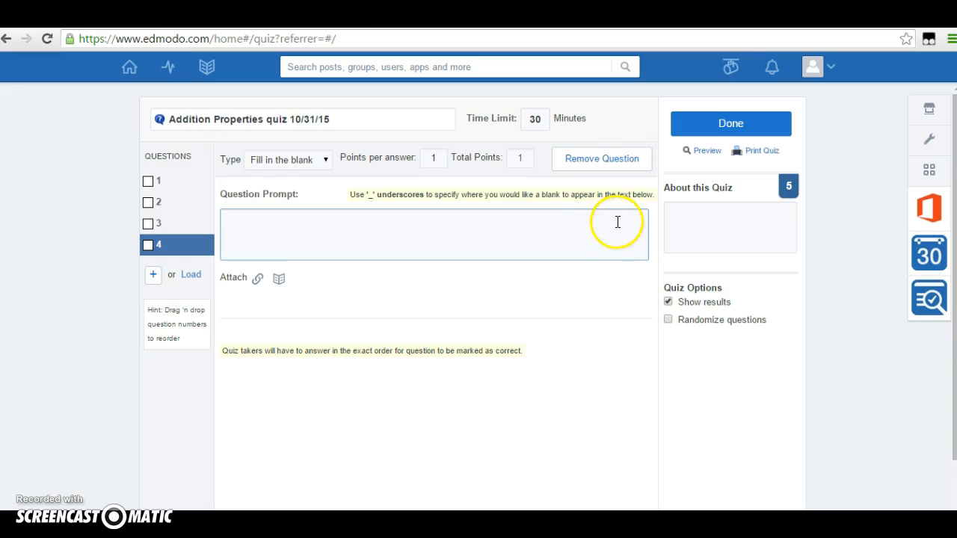
click(515, 224)
click(370, 242)
text(The order pe)
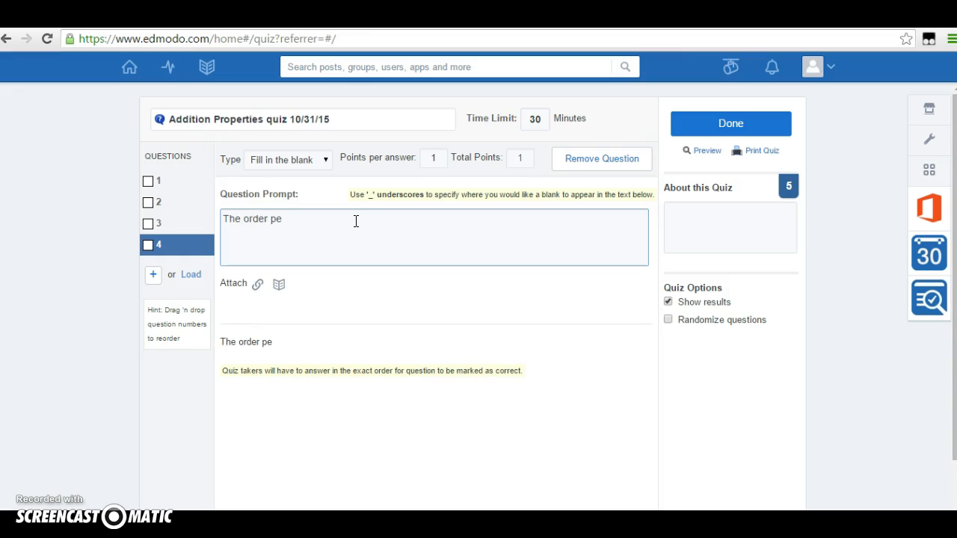
key(BackSpace)
text(roperty of addit)
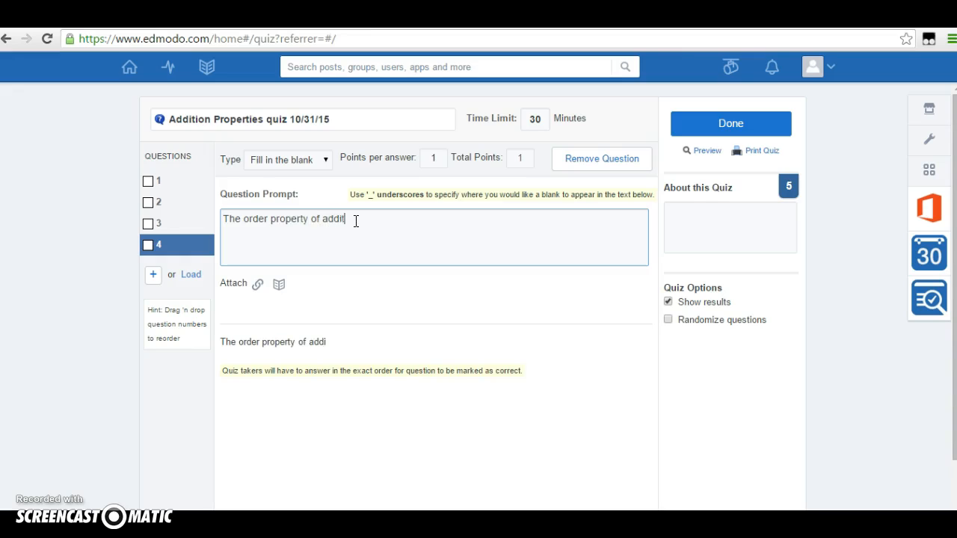
text(ion is also known as the )
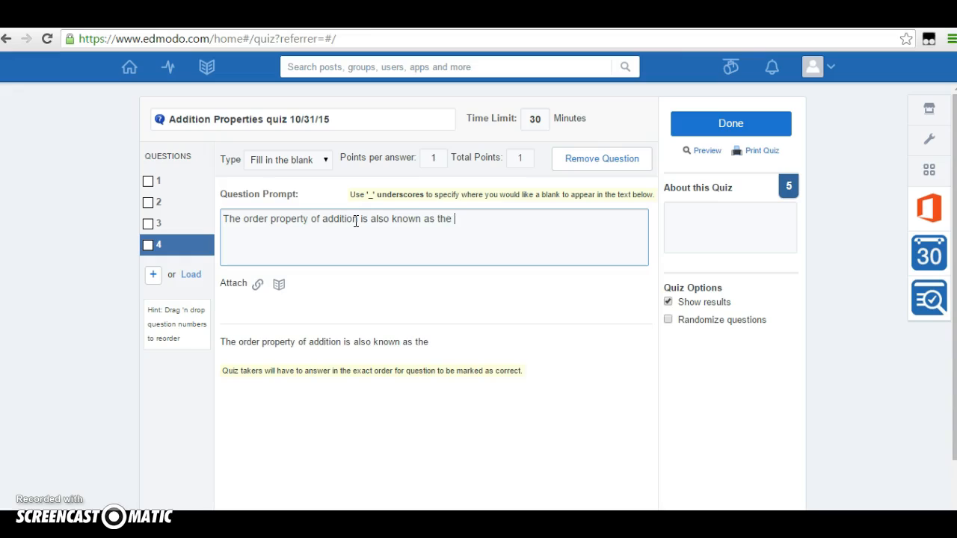
text(_)
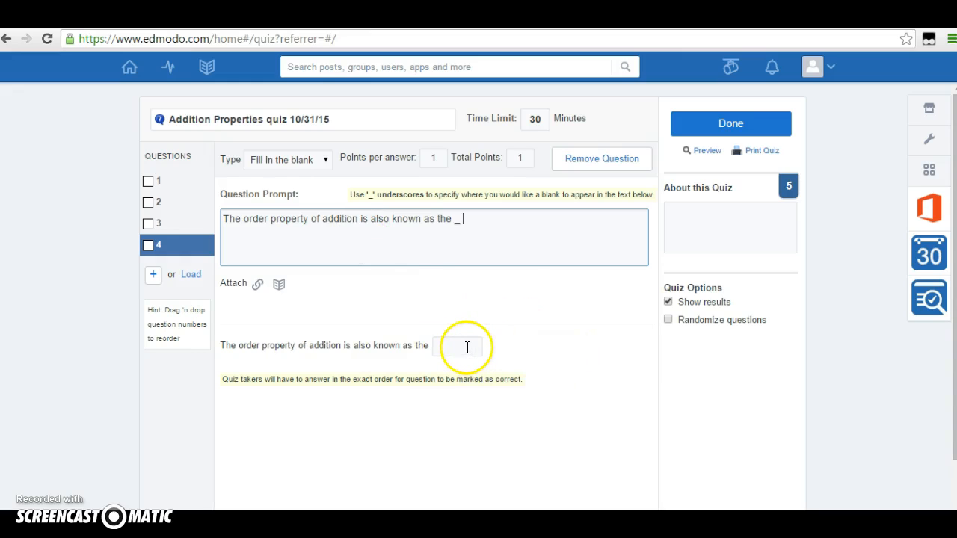
text(property.)
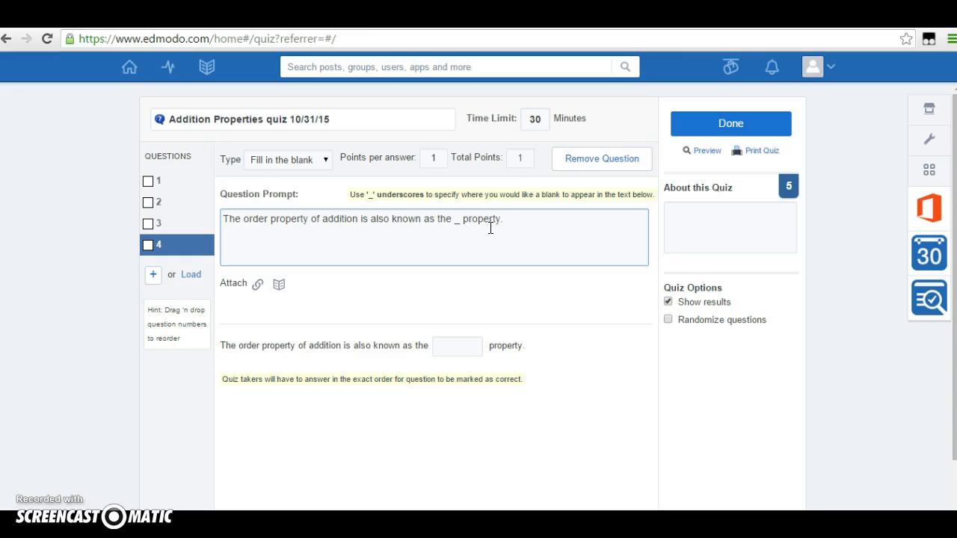
click(462, 344)
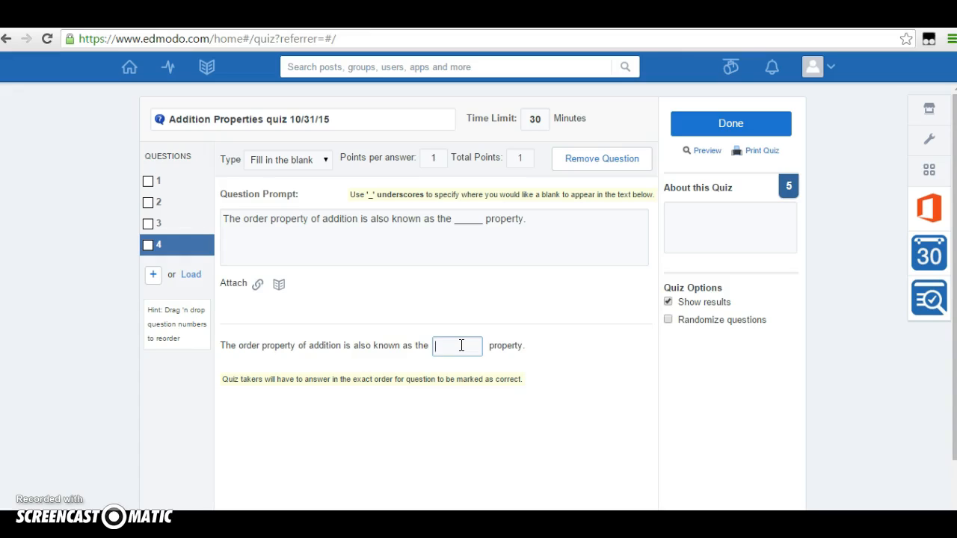
Extend question 4's prompt with "The grouping property is also known as the _____ property." to create a second blank.
click(545, 234)
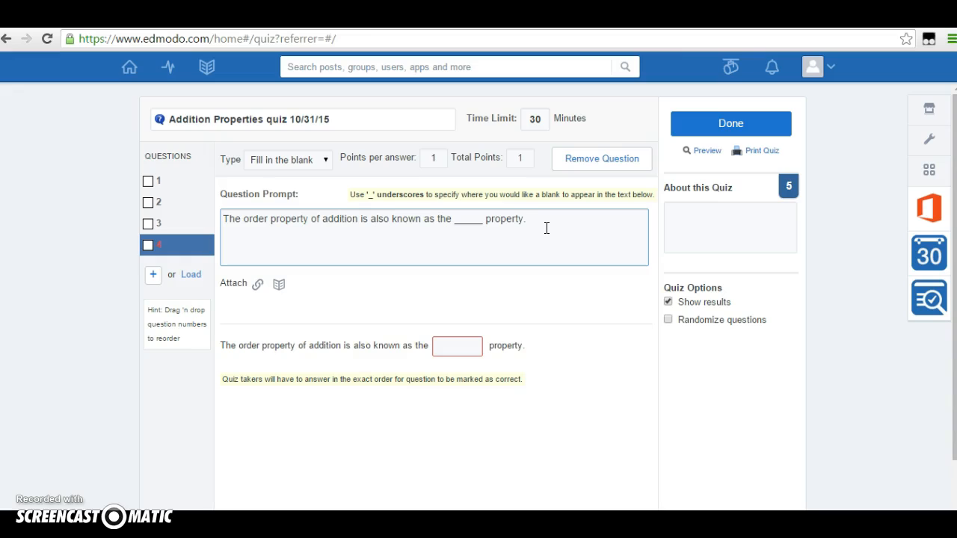
text(The grouping property is also known as th)
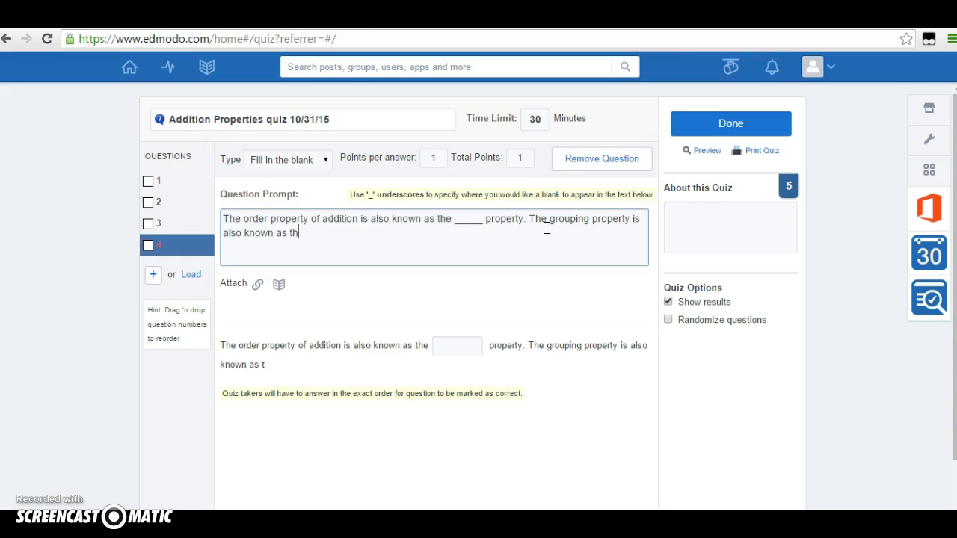
text(e _ property.)
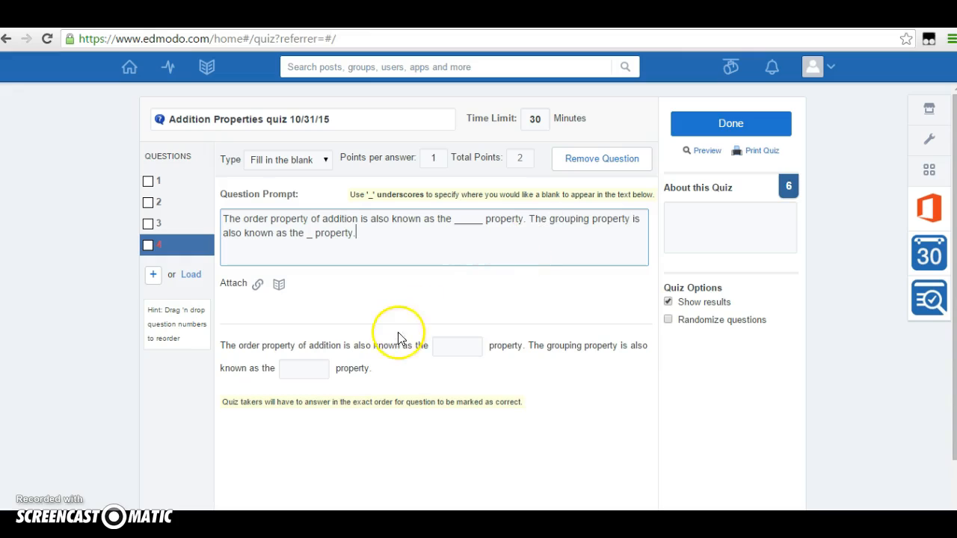
click(325, 364)
click(357, 367)
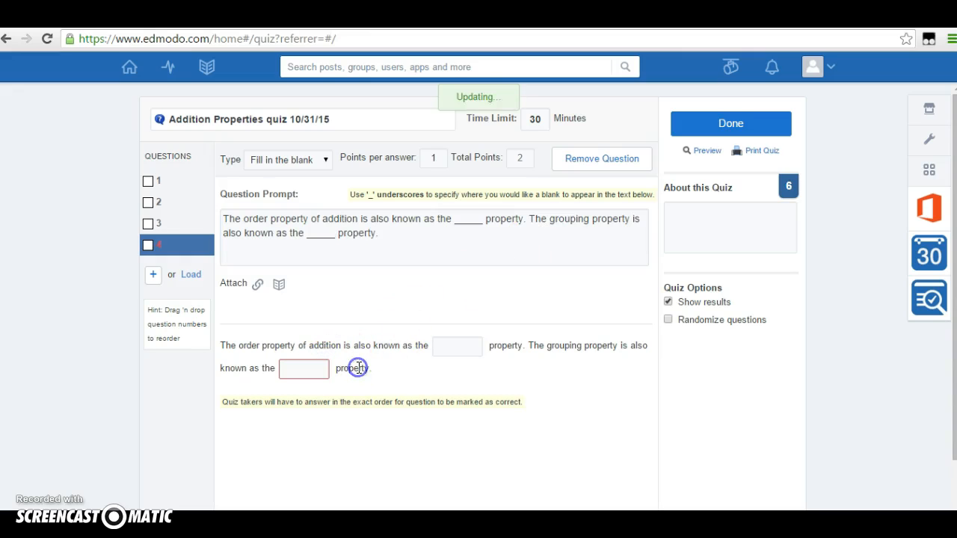
click(397, 235)
Fill in question 4's correct answers: "commutative" for the order property blank and "associative" for the grouping property blank.
click(466, 341)
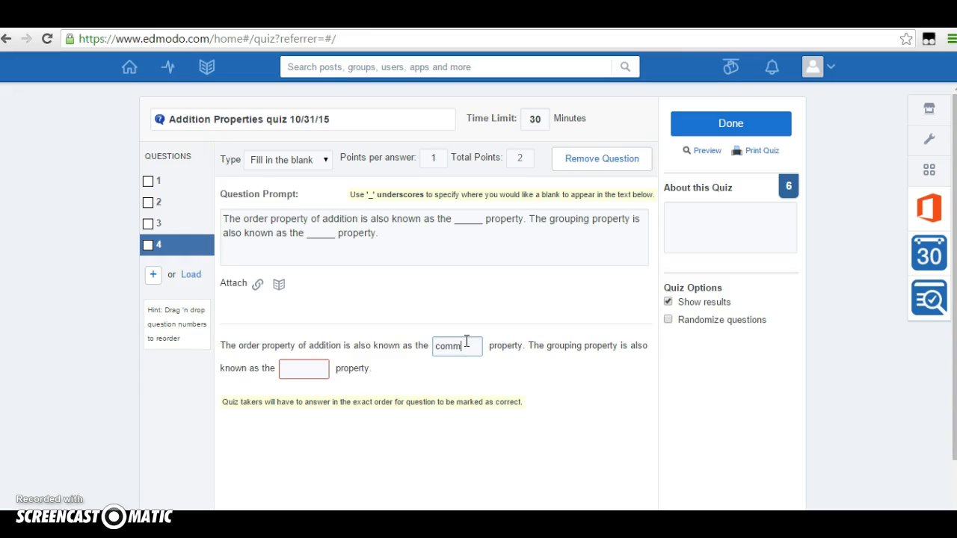
text(commutative)
click(315, 375)
text(A)
click(421, 367)
Load the previously created matching question on Associative, Commutative and Identity Property as question 5.
click(153, 274)
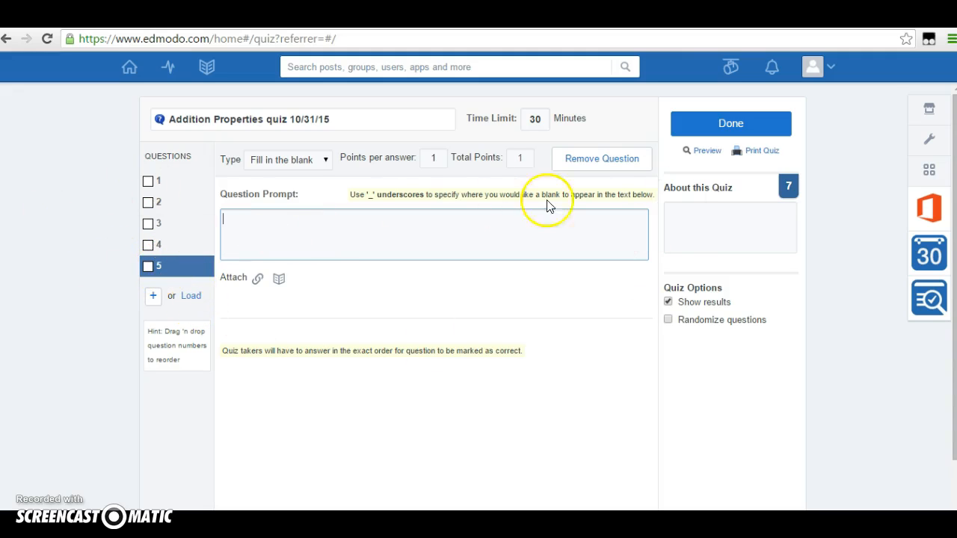
click(628, 160)
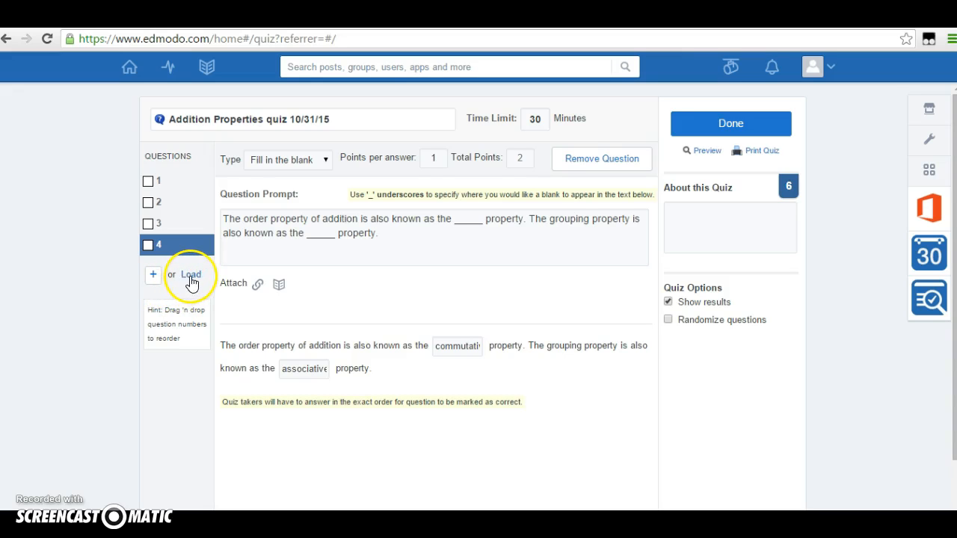
click(191, 275)
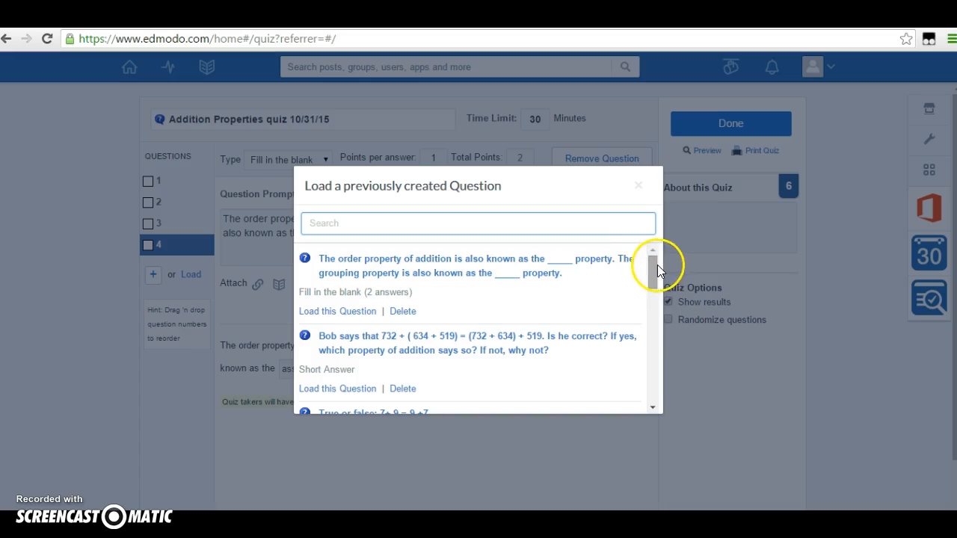
drag(657, 265, 654, 337)
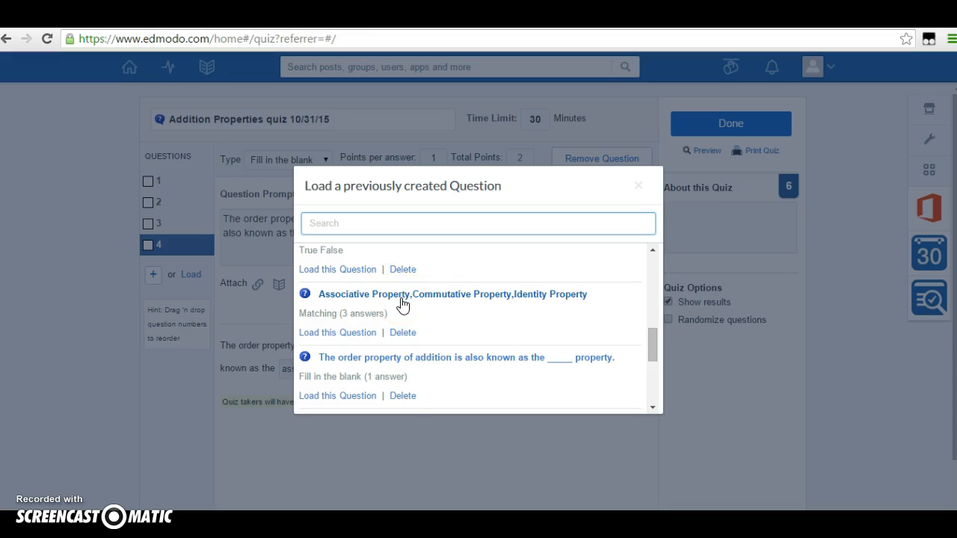
click(353, 336)
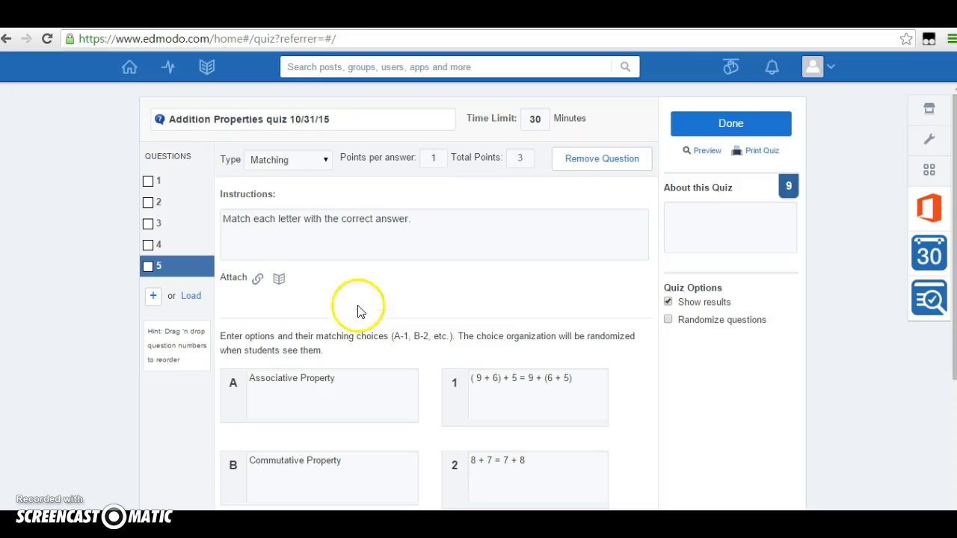
Review question 5's matching instructions, its three property options and the equations paired with them.
click(426, 219)
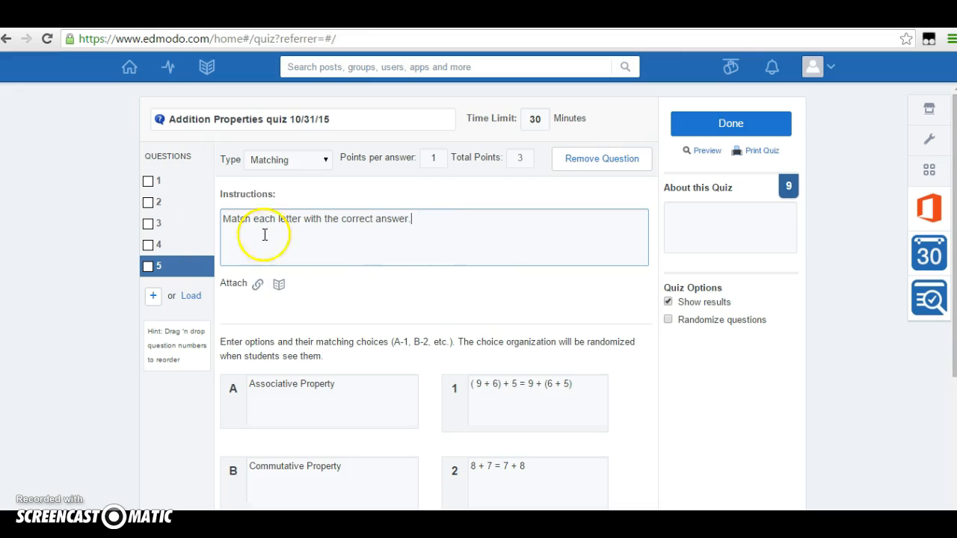
drag(470, 229, 218, 230)
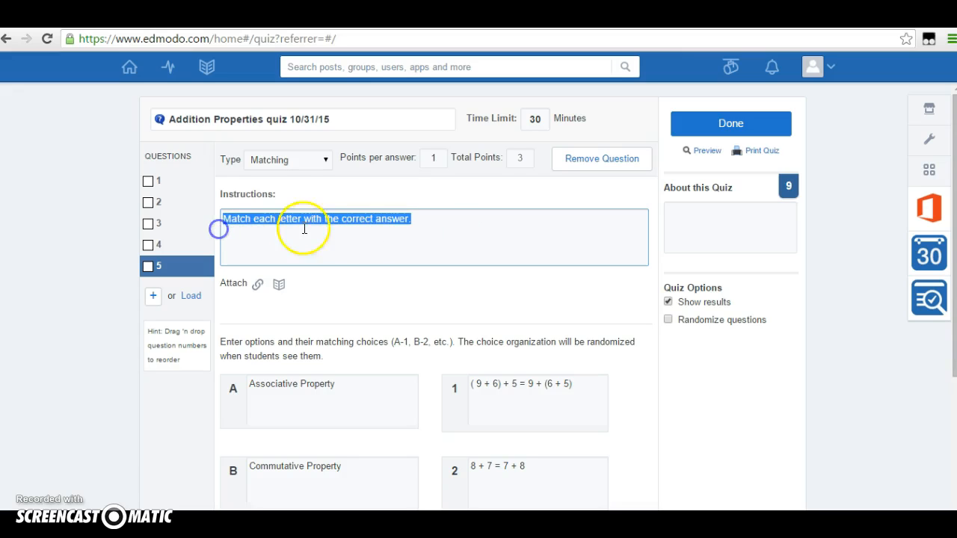
click(466, 224)
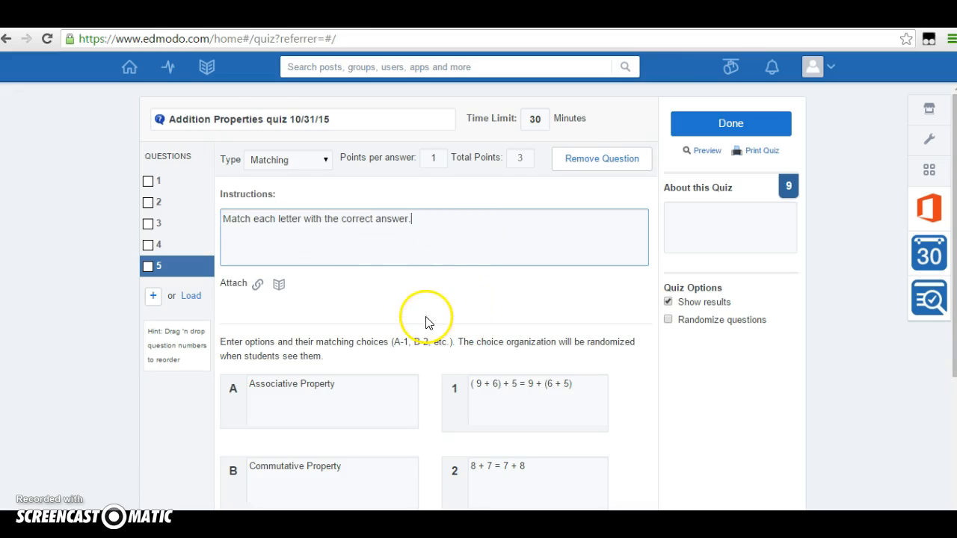
scroll(349, 261, down, 3)
scroll(359, 261, up, 1)
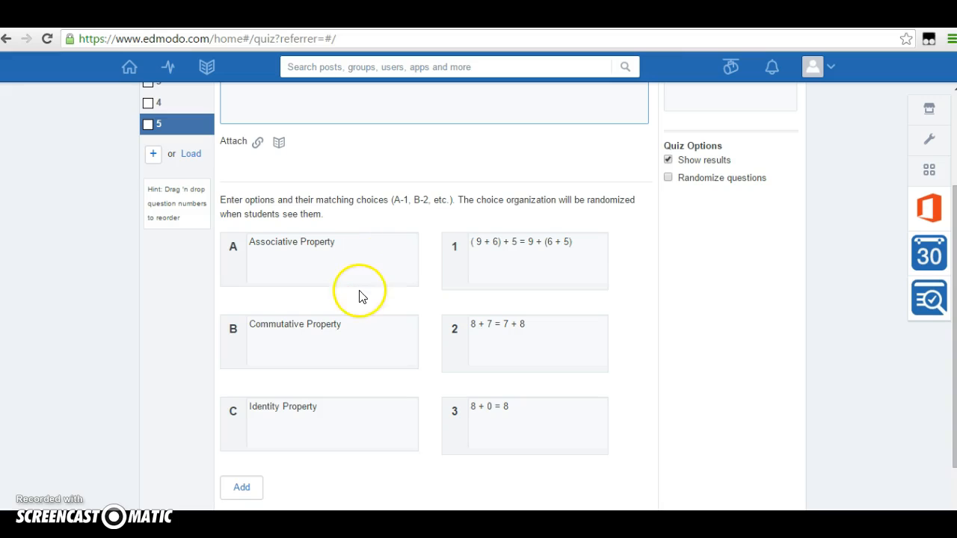
scroll(349, 279, down, 1)
click(355, 169)
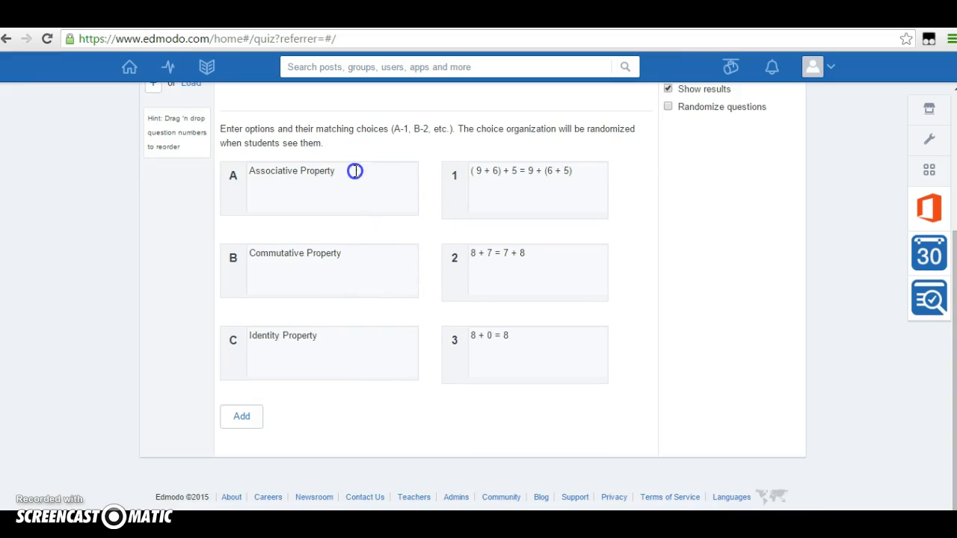
click(354, 270)
click(341, 169)
click(348, 249)
click(373, 343)
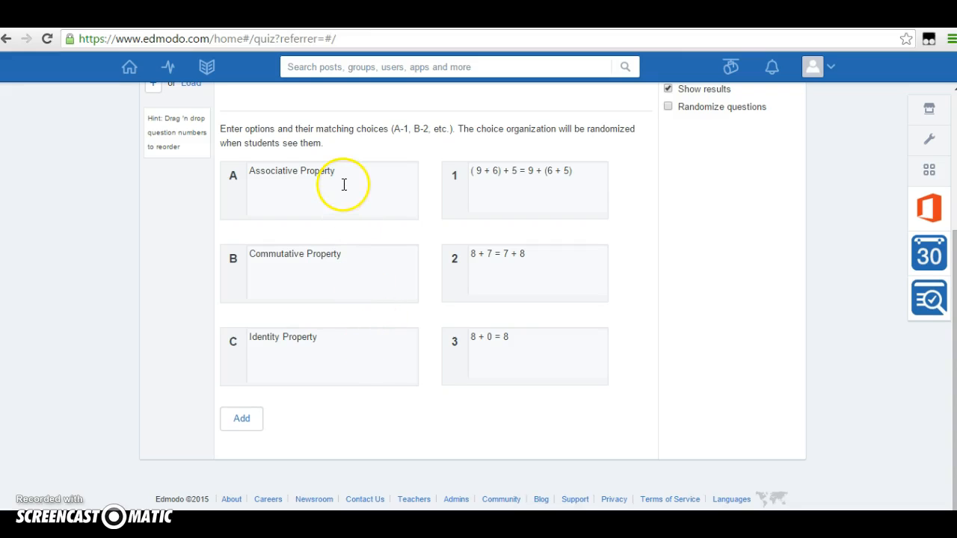
click(558, 191)
click(567, 291)
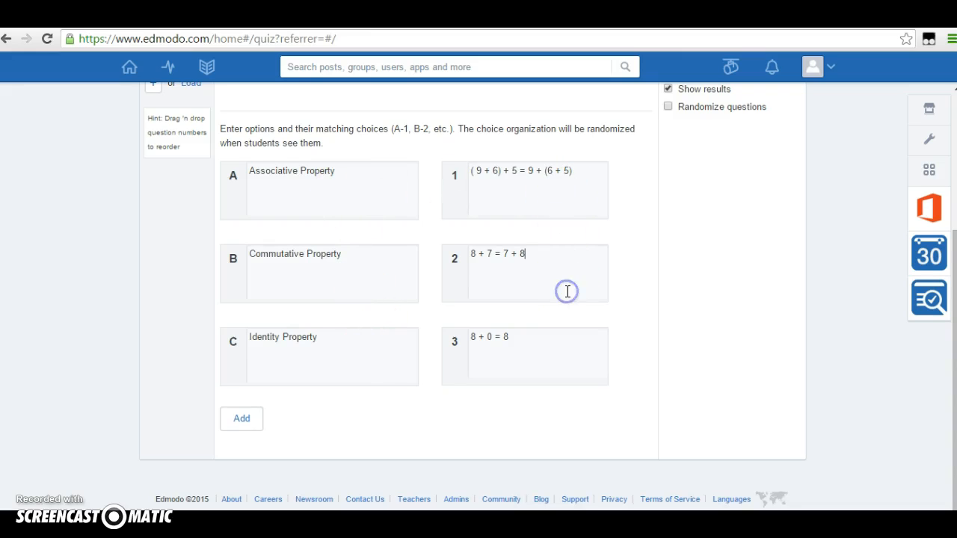
click(549, 352)
click(545, 277)
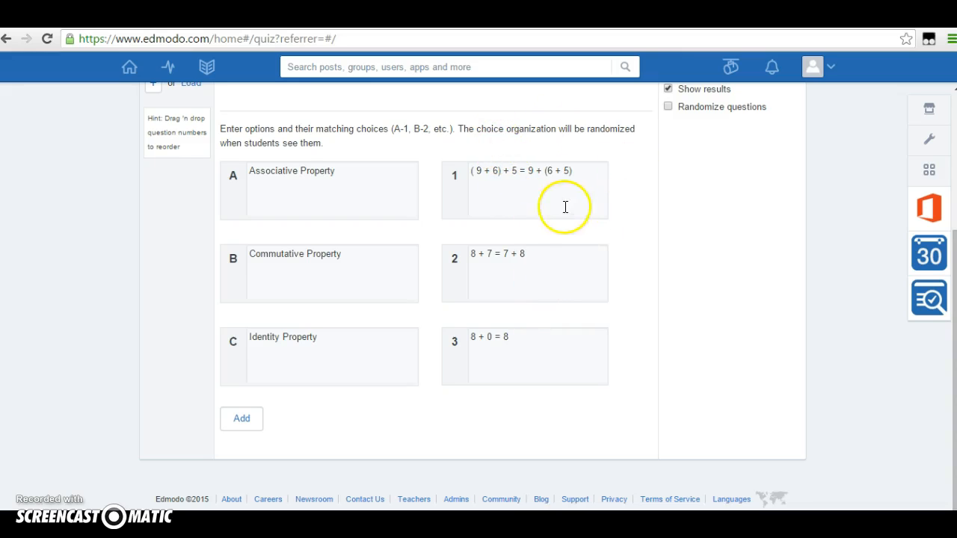
click(548, 250)
click(524, 189)
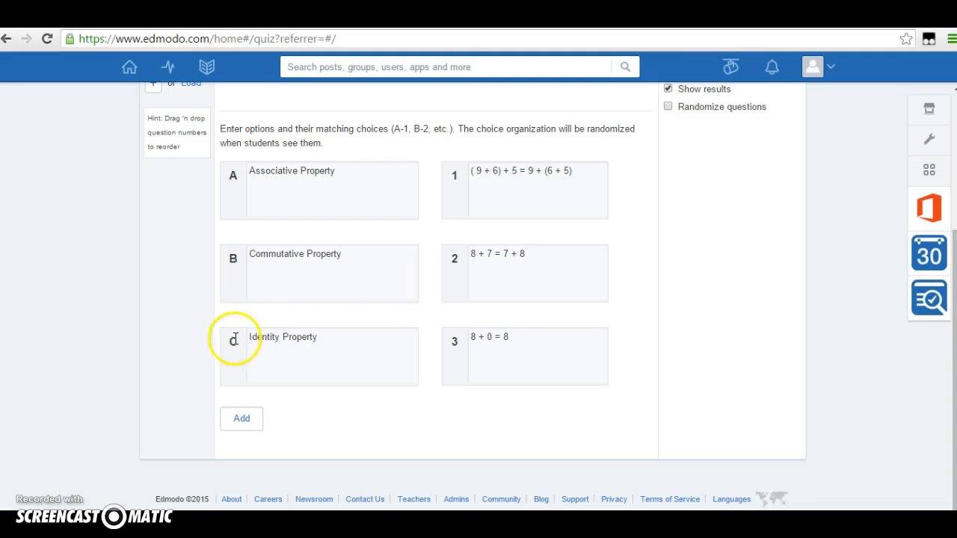
click(254, 423)
scroll(258, 415, down, 1)
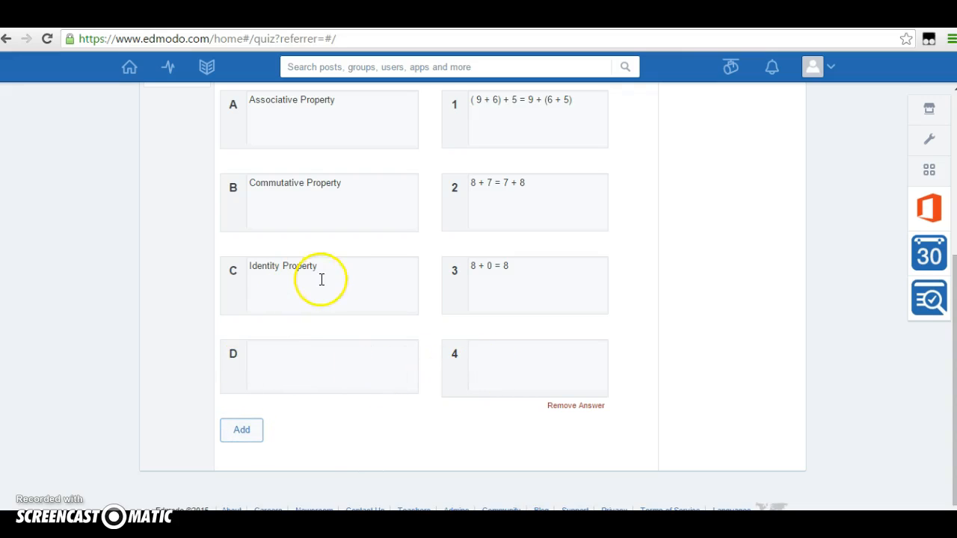
click(299, 385)
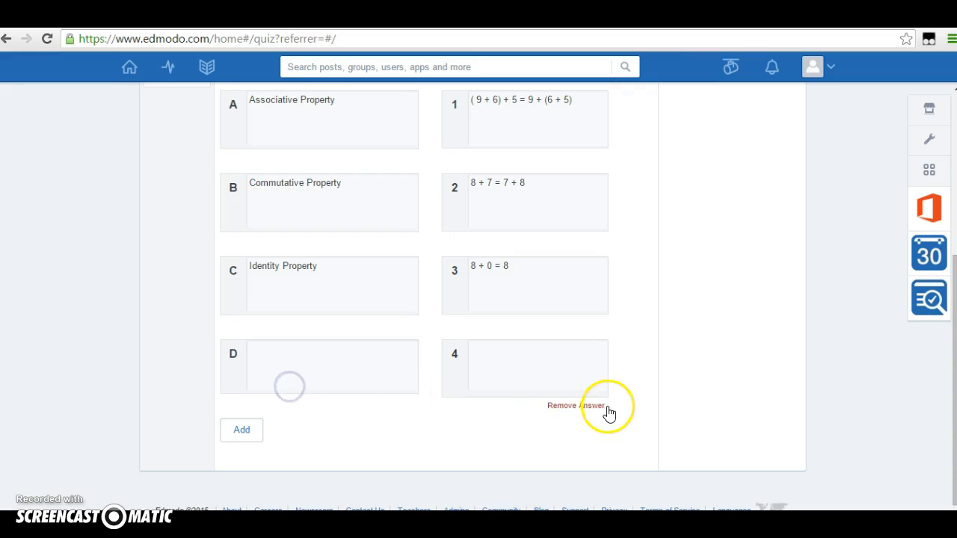
click(565, 416)
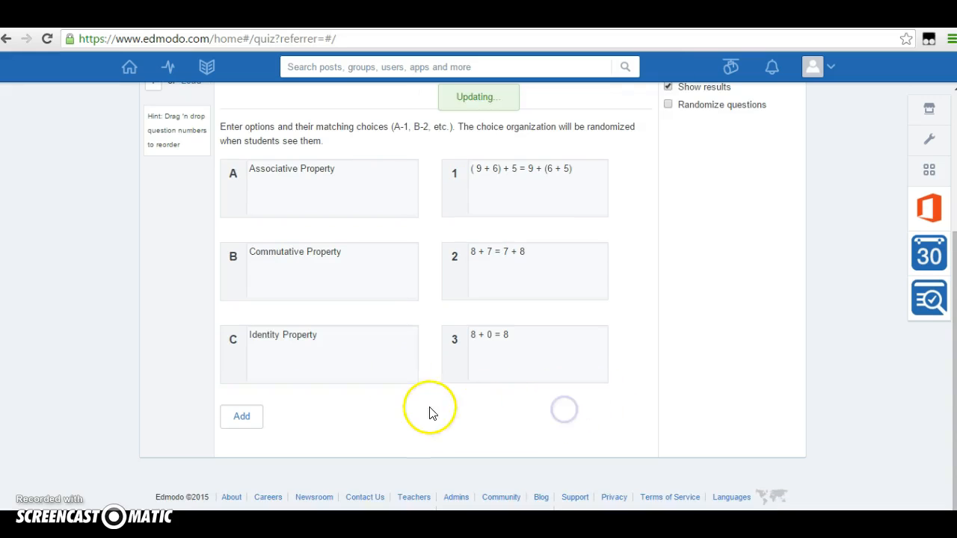
Open the preview of the Addition Properties quiz and start the quiz in it.
scroll(384, 358, up, 1)
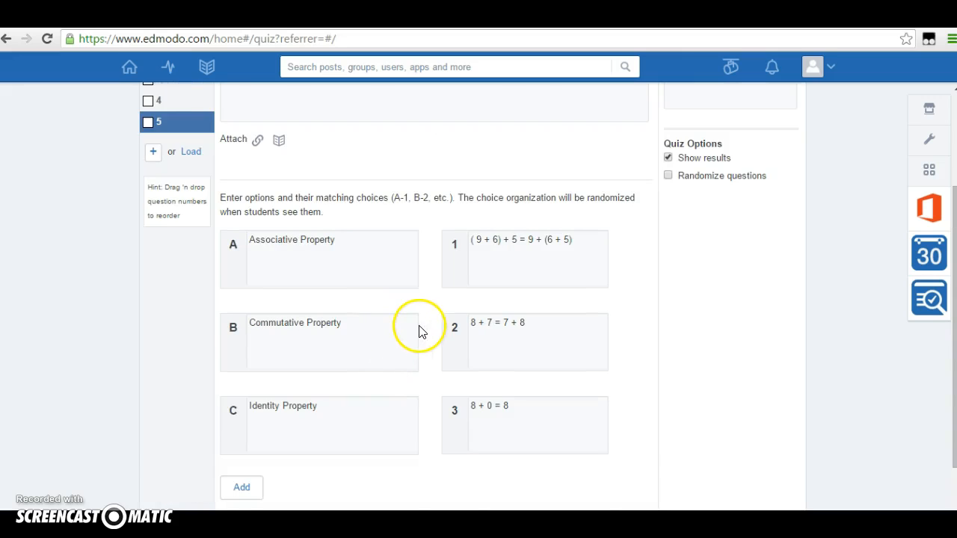
scroll(419, 324, up, 2)
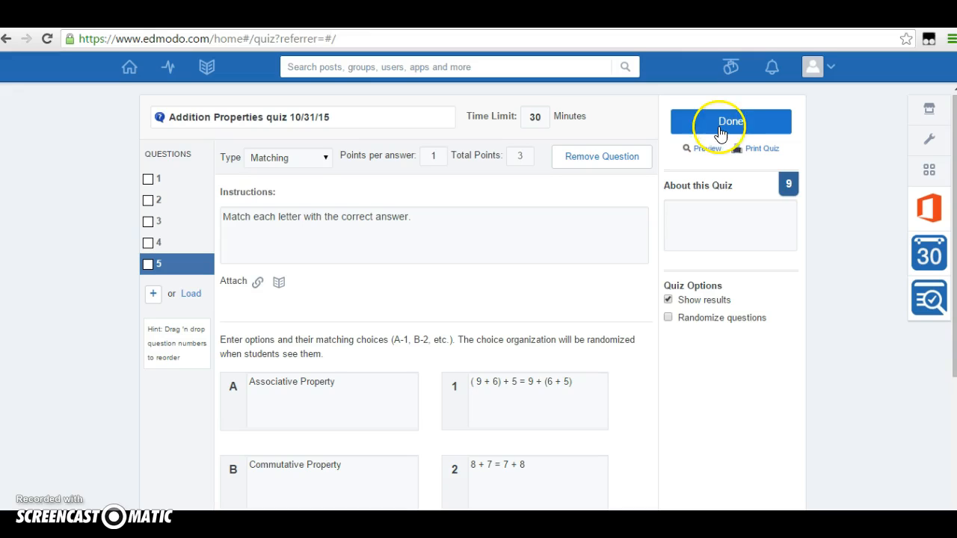
click(700, 153)
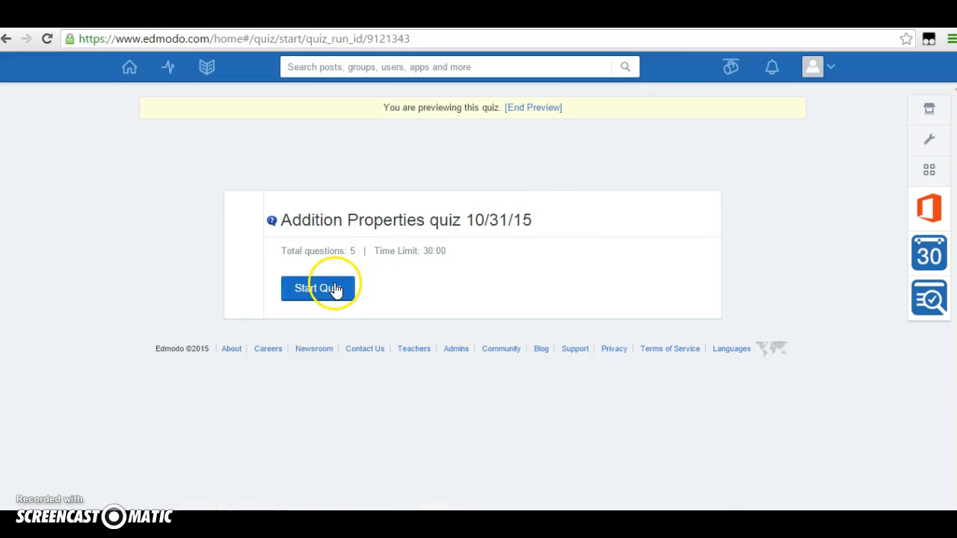
click(335, 289)
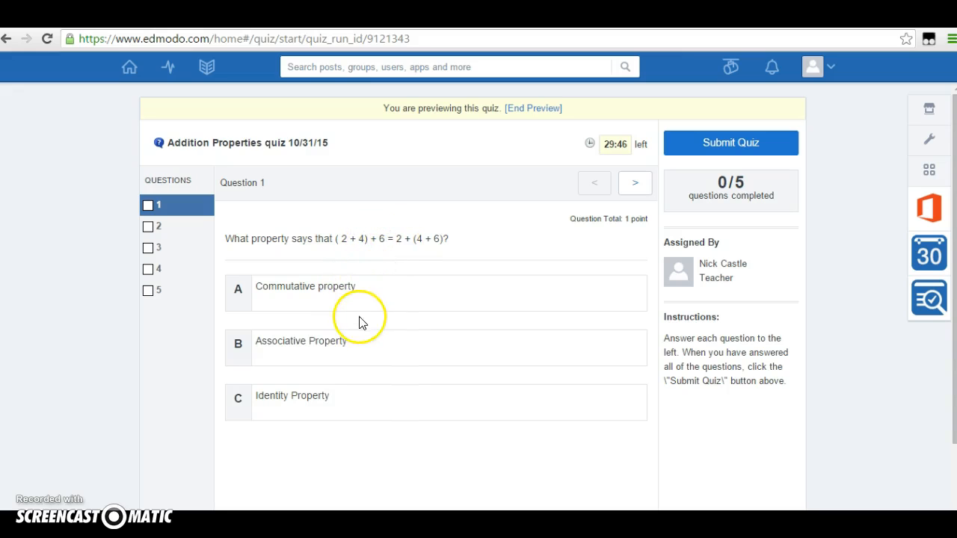
Answer question 1 with Identity Property and question 2 with True in the quiz preview.
click(293, 404)
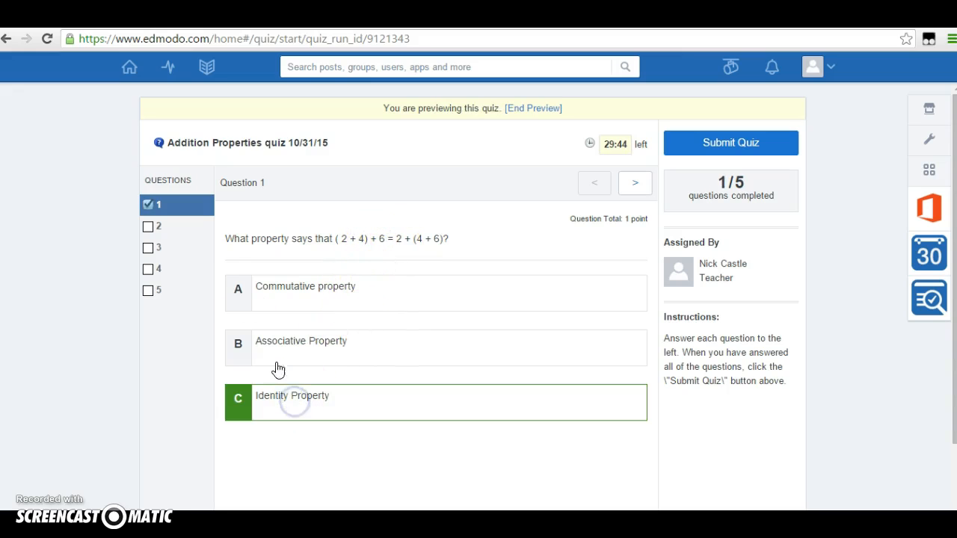
click(164, 226)
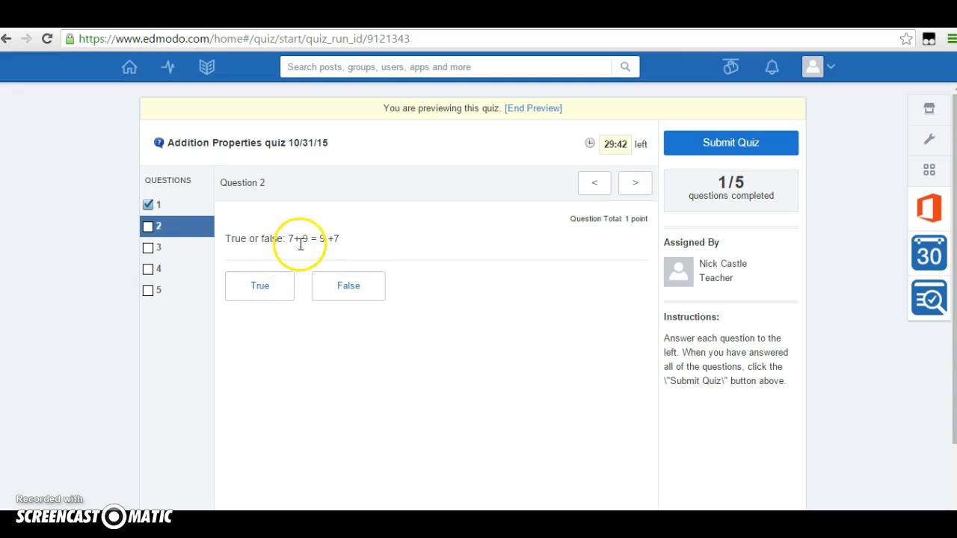
click(252, 303)
Answer question 3 with "Yes. The associative property of addition says that we can change the groupings.".
click(172, 251)
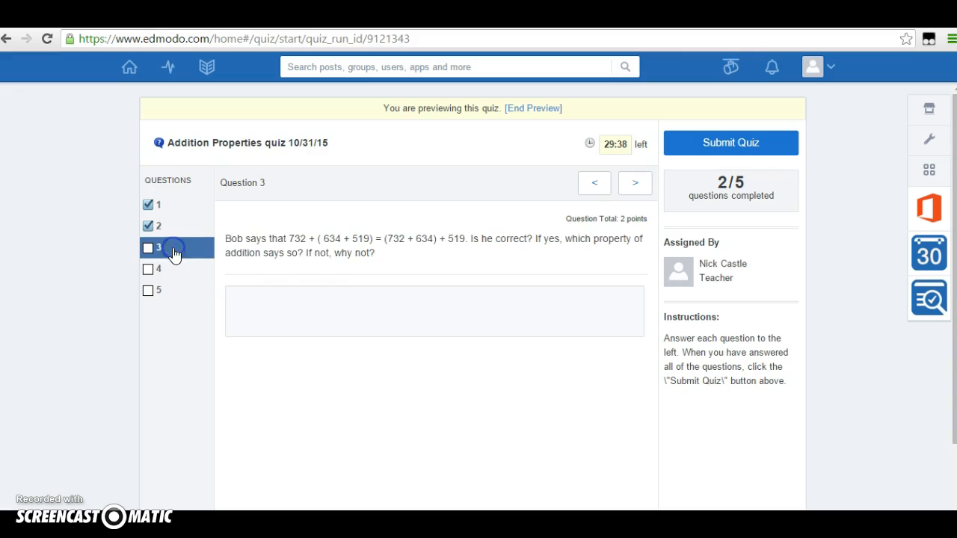
click(369, 302)
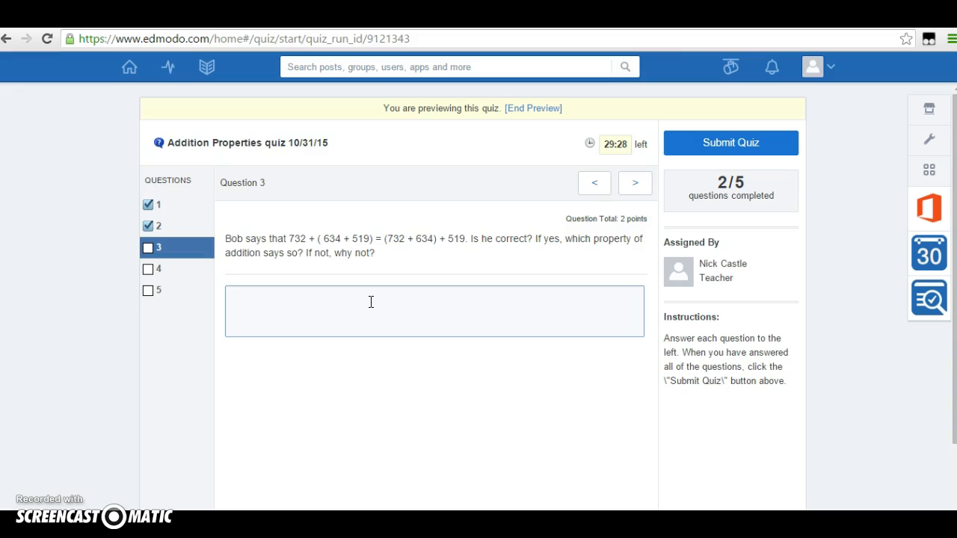
text(Y)
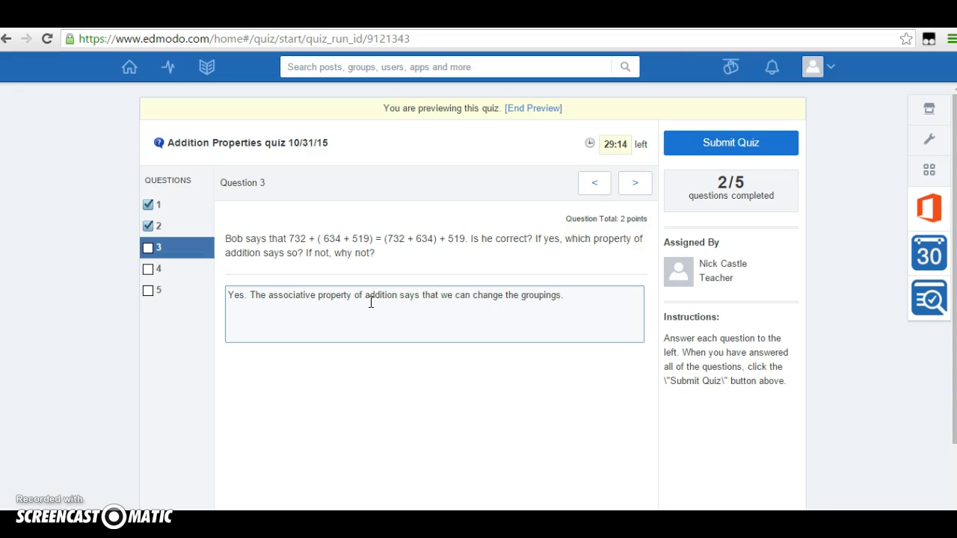
Fill question 4's blanks with "commutative" for the order property and "associative" for the grouping property.
click(163, 269)
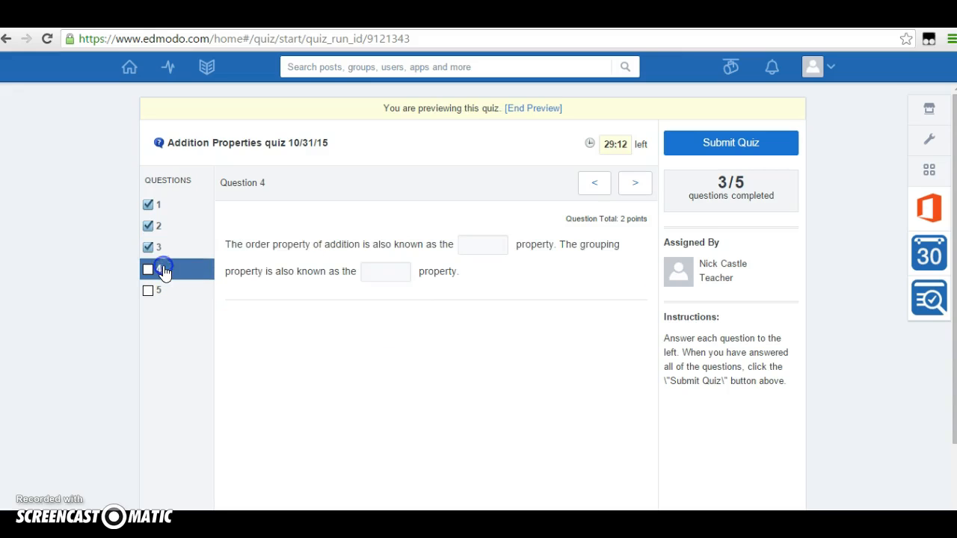
click(494, 251)
click(398, 271)
text(associative)
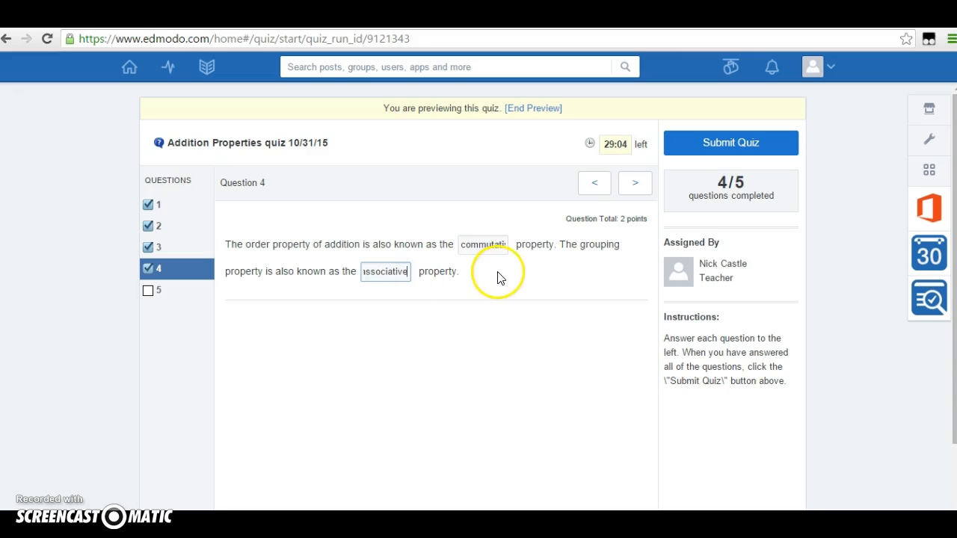
click(489, 244)
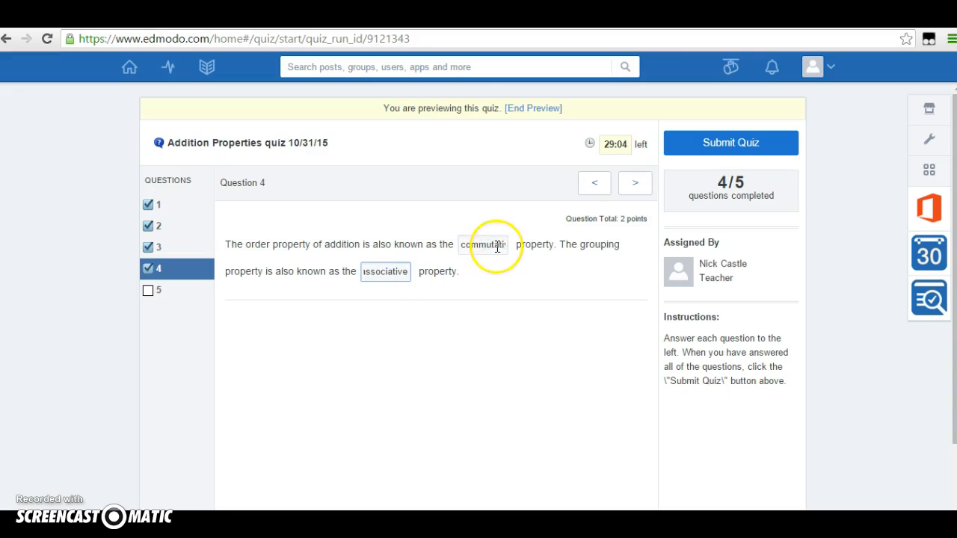
Arrange question 5's equations: (9 + 6) + 5 = 9 + (6 + 5) for Associative, 8 + 0 = 8 for Commutative, 8 + 7 = 7 + 8 for Identity.
click(157, 291)
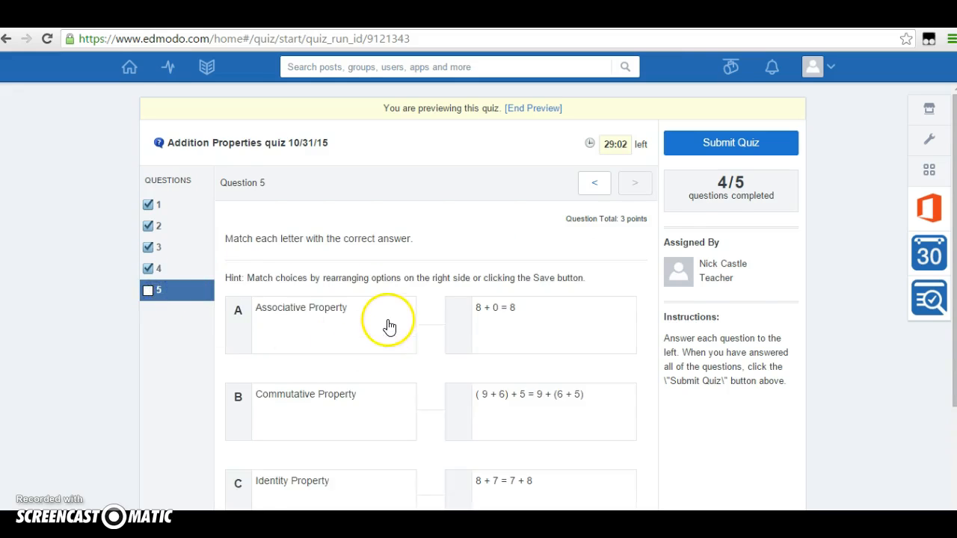
scroll(388, 320, down, 1)
drag(531, 266, 549, 363)
drag(546, 412, 546, 317)
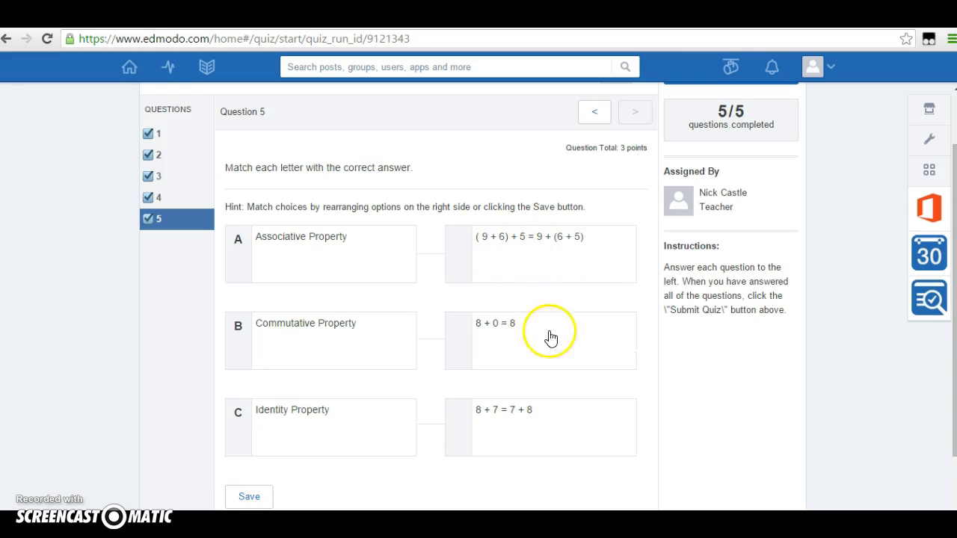
scroll(560, 277, down, 1)
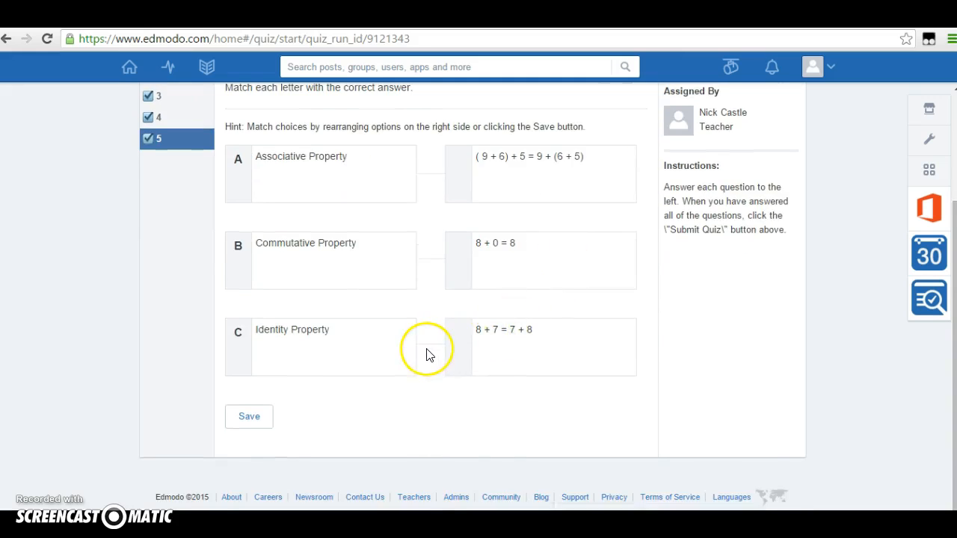
scroll(427, 352, up, 2)
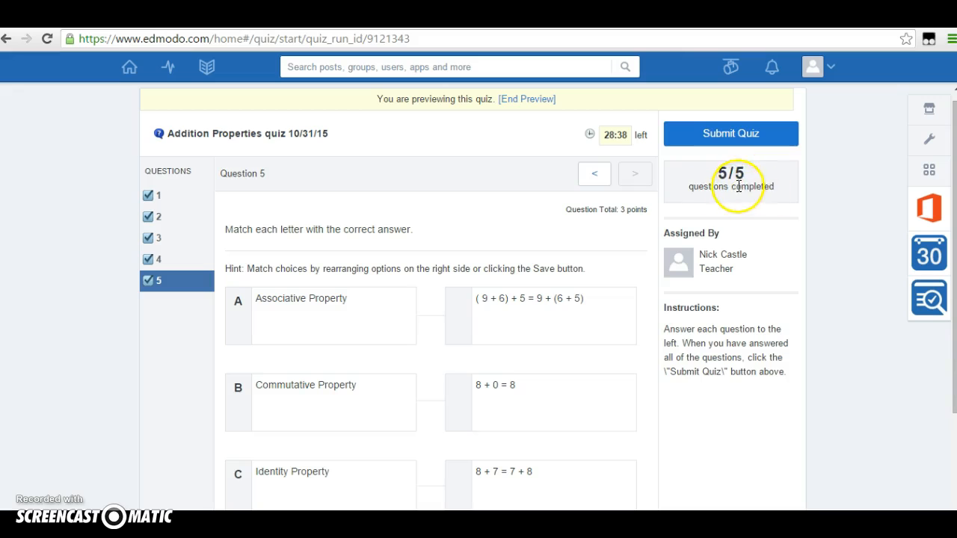
Submit the previewed quiz, confirm the submission and open its results.
click(730, 142)
click(545, 330)
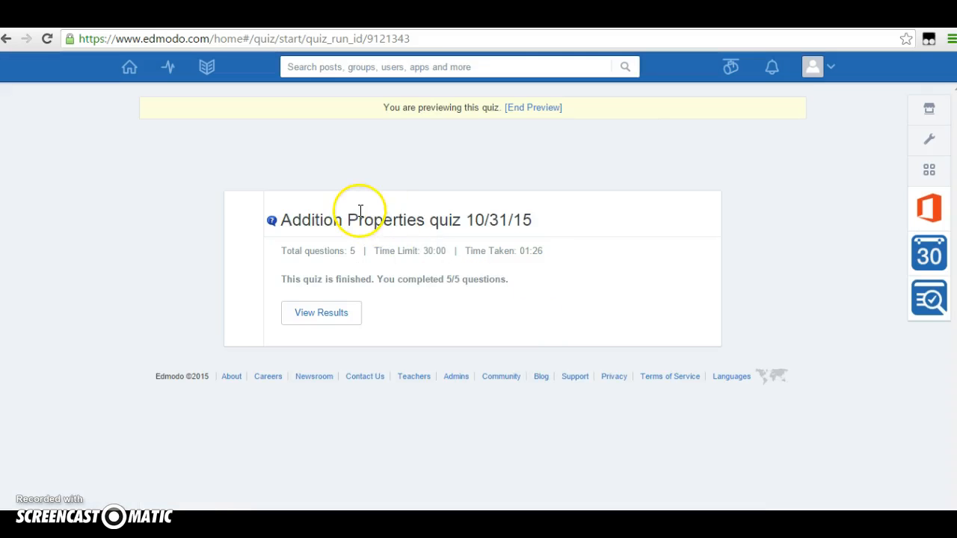
click(319, 319)
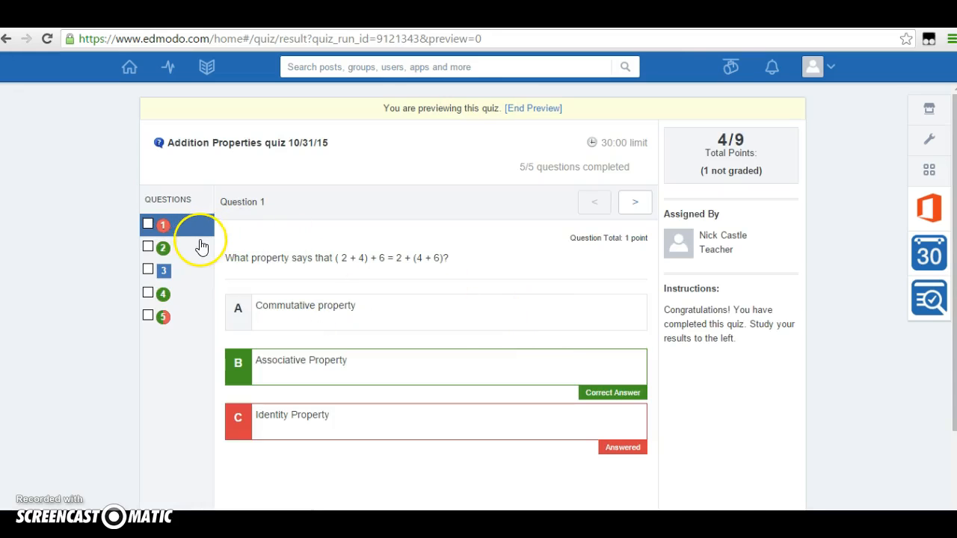
Review the graded results of questions 1, 2, 3 and 5, including the marked answers, and the quiz's total points.
scroll(203, 247, down, 1)
scroll(322, 299, up, 1)
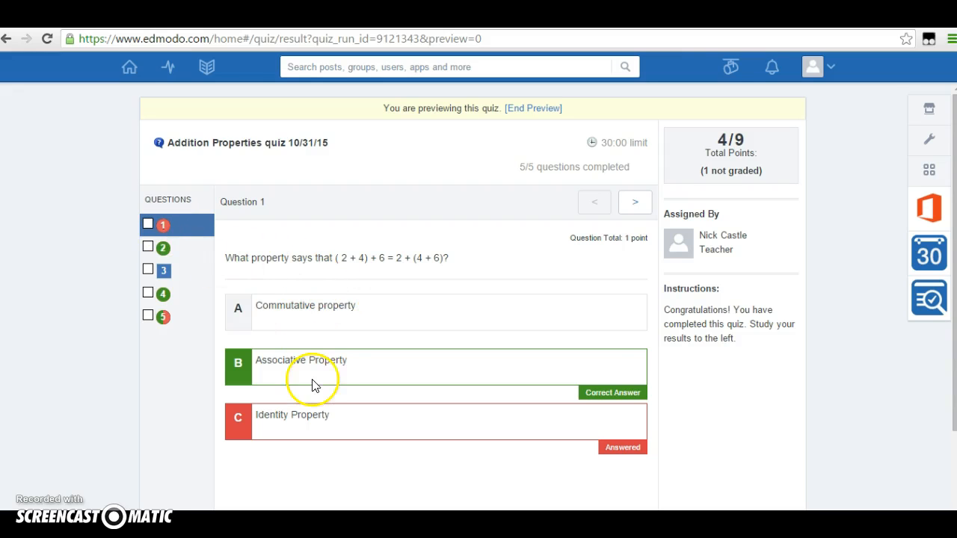
scroll(321, 366, down, 1)
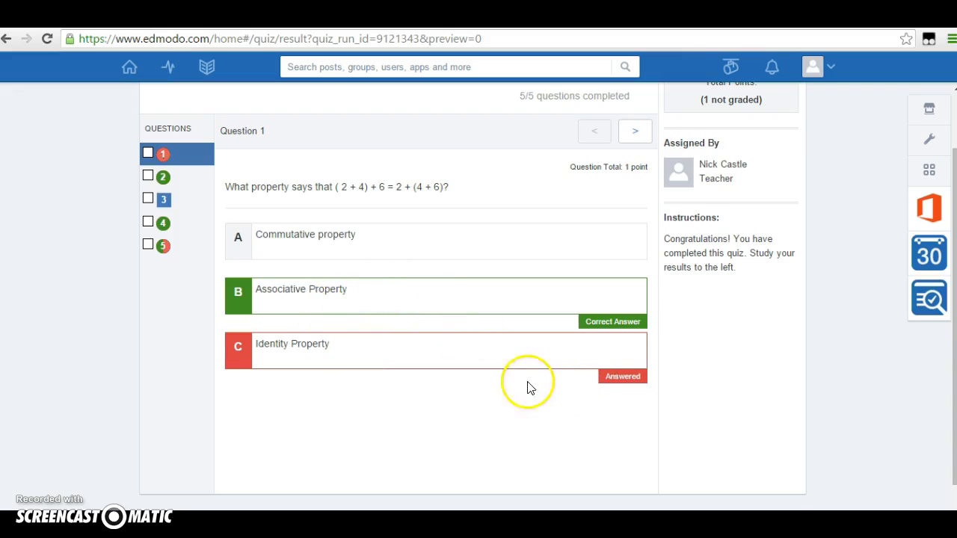
scroll(344, 322, up, 1)
click(163, 249)
click(163, 272)
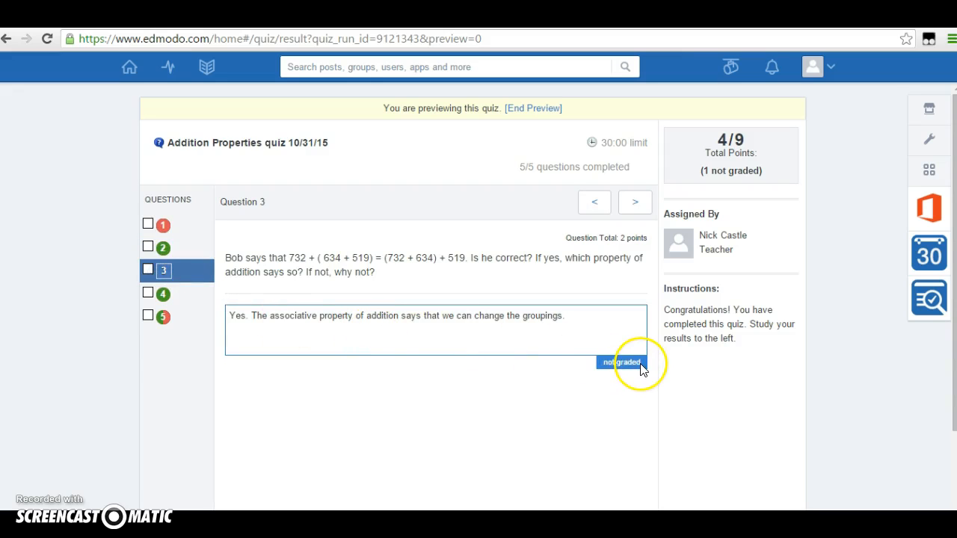
click(172, 321)
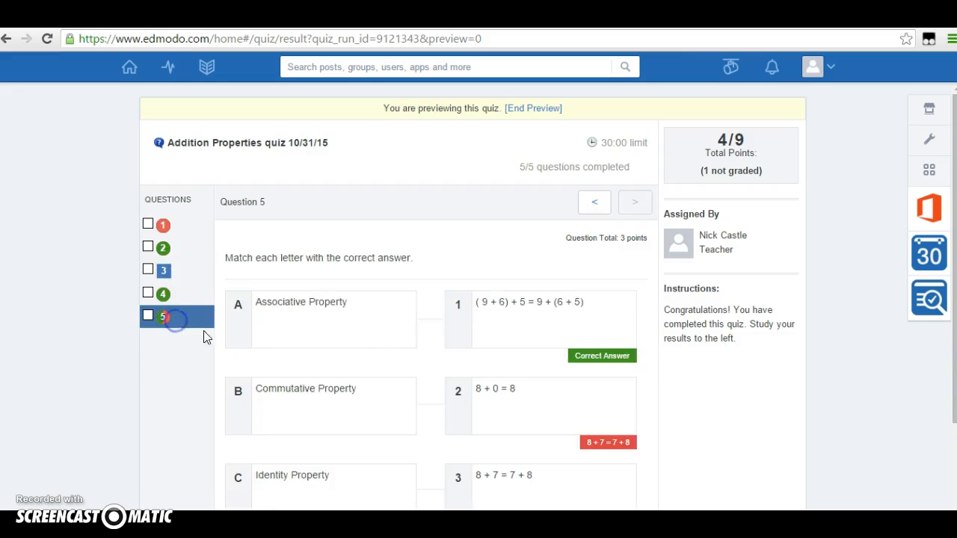
scroll(475, 312, down, 1)
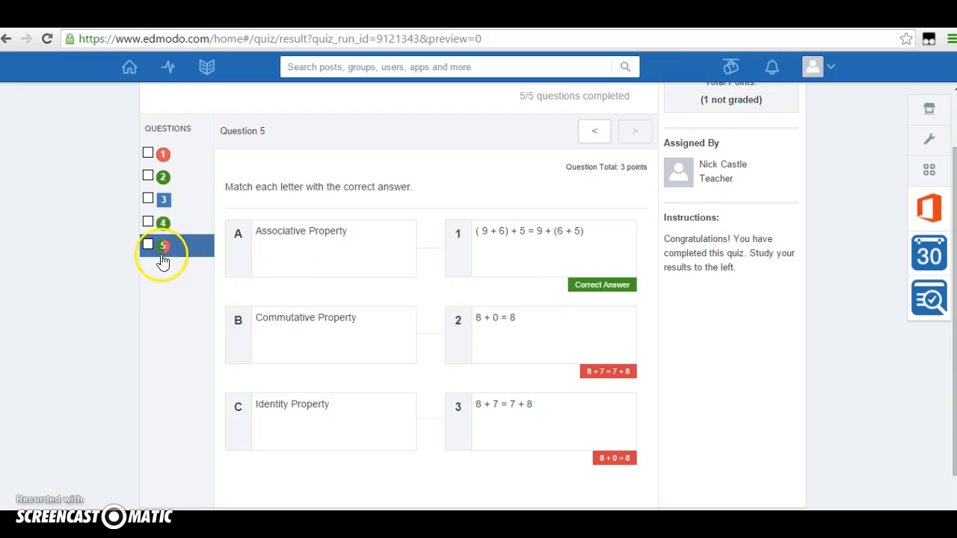
scroll(532, 350, down, 1)
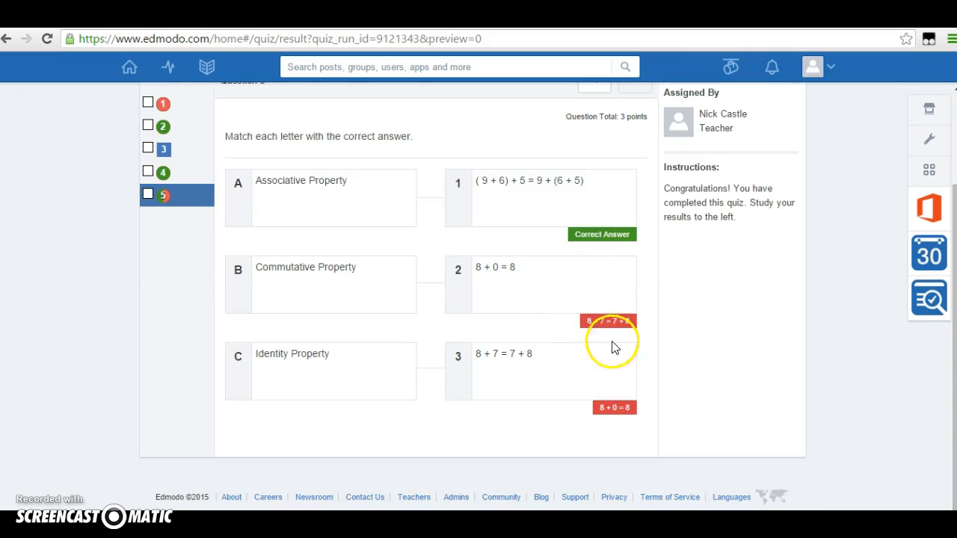
scroll(598, 425, up, 2)
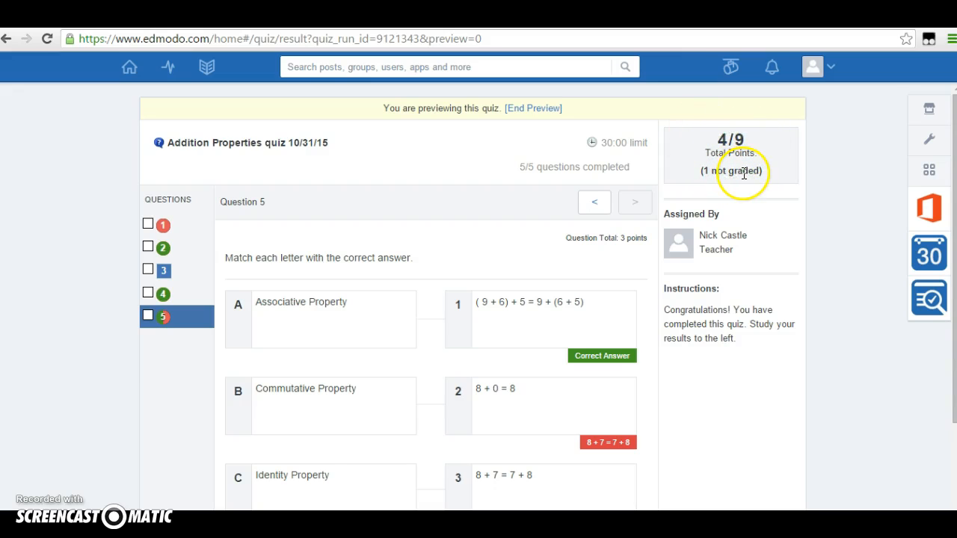
End the quiz preview and look through the printable version of the quiz.
click(551, 114)
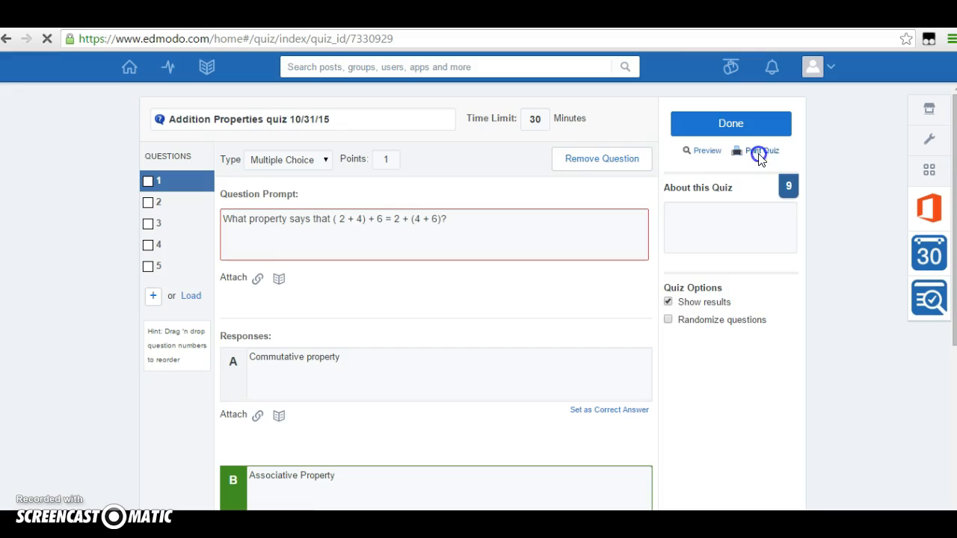
click(759, 155)
scroll(254, 357, down, 2)
scroll(251, 362, up, 2)
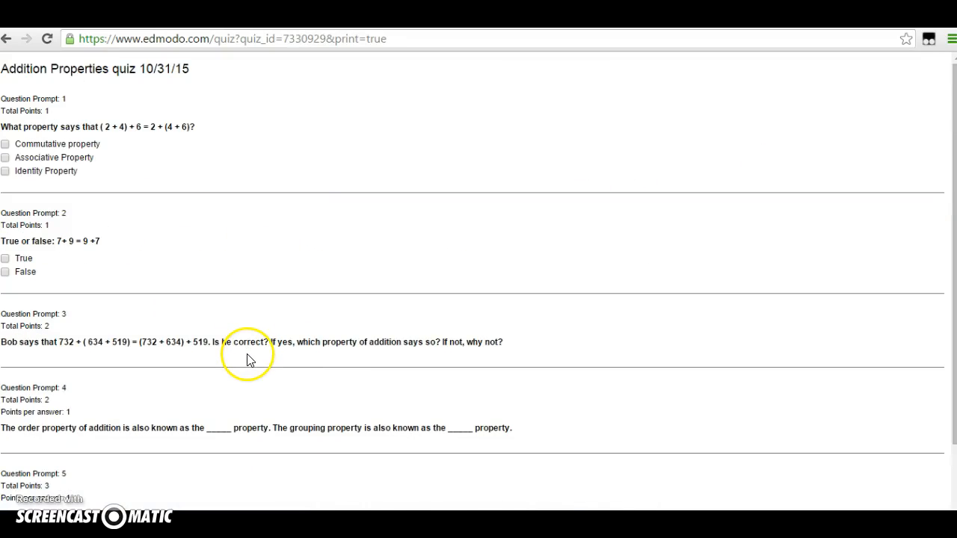
click(6, 41)
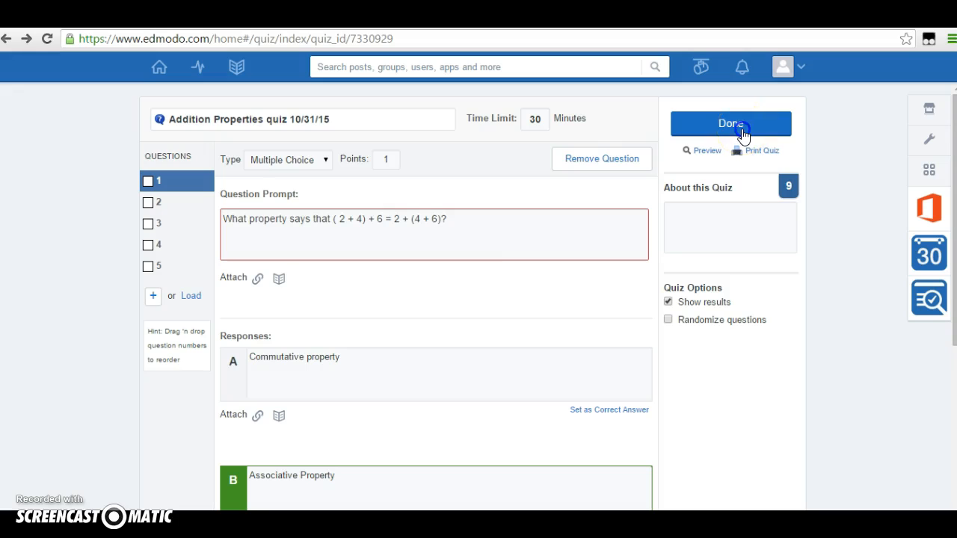
Finish editing the quiz, set its due date to 11/06/2015 and add it to the Gradebook.
click(743, 136)
scroll(411, 284, down, 1)
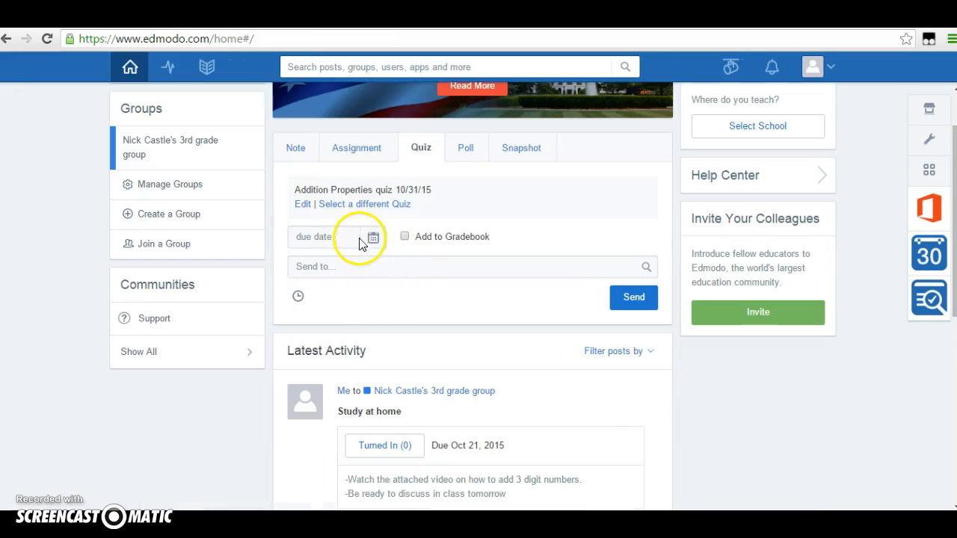
click(372, 239)
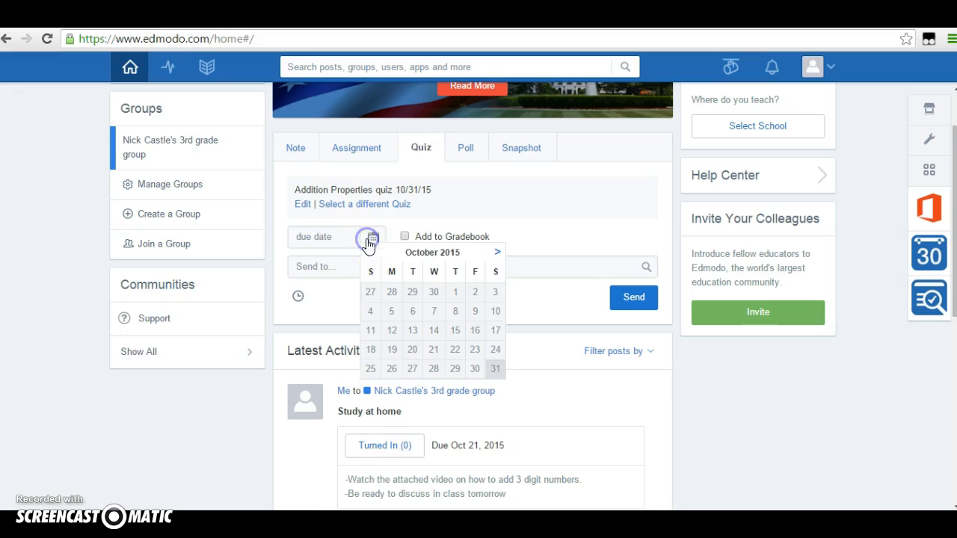
click(494, 254)
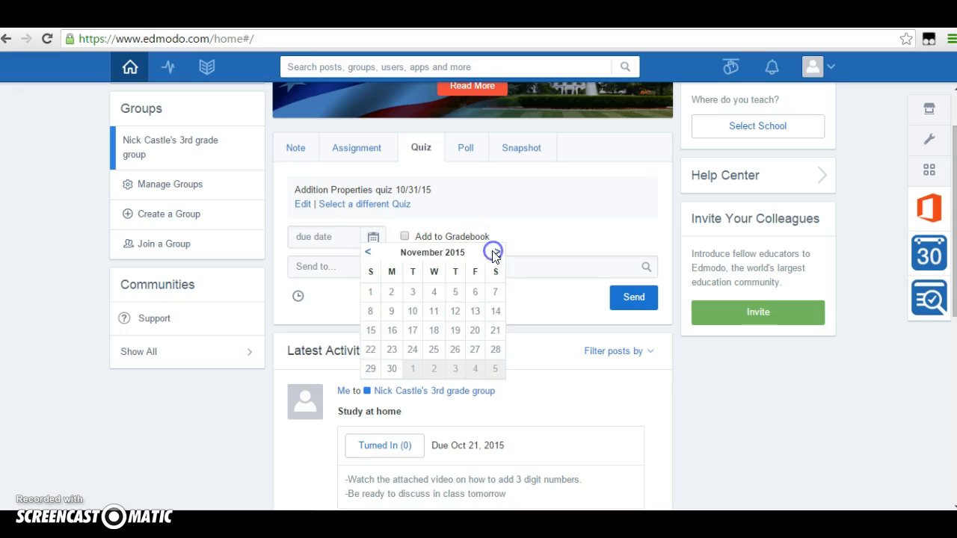
click(475, 292)
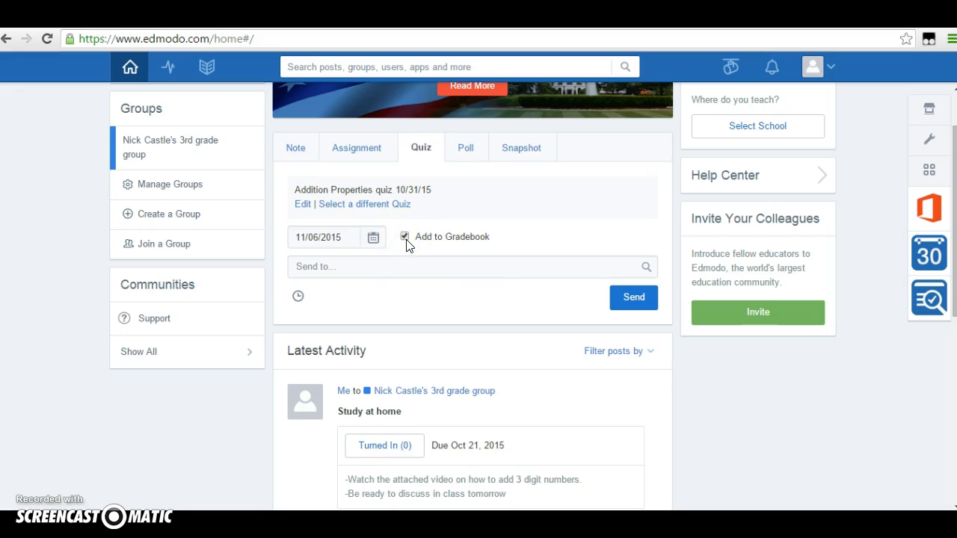
Choose the Math Class group as the quiz's recipient.
click(424, 273)
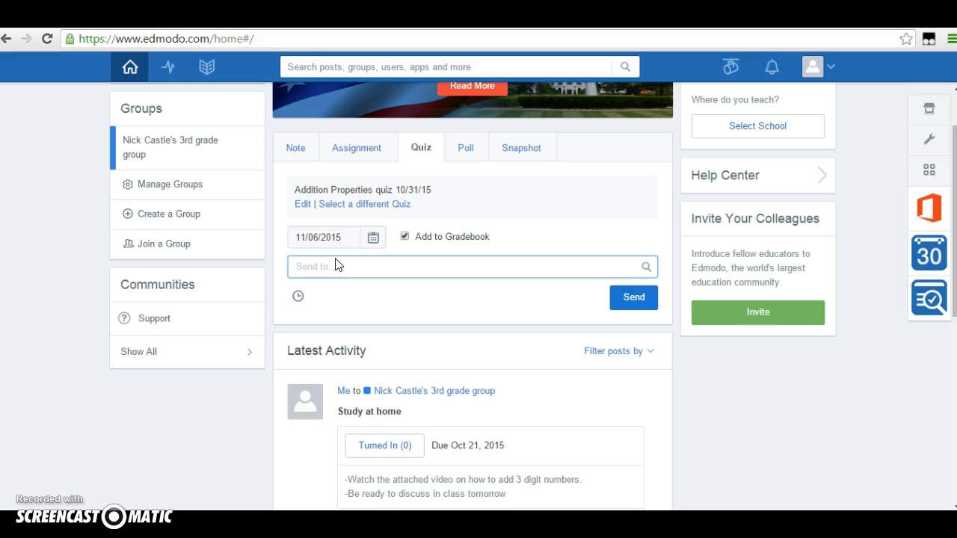
text(m)
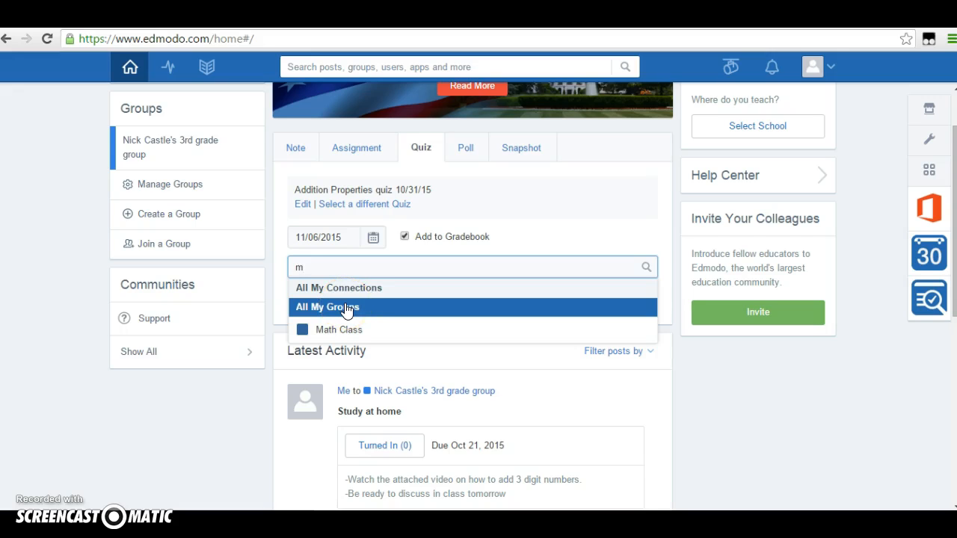
click(299, 269)
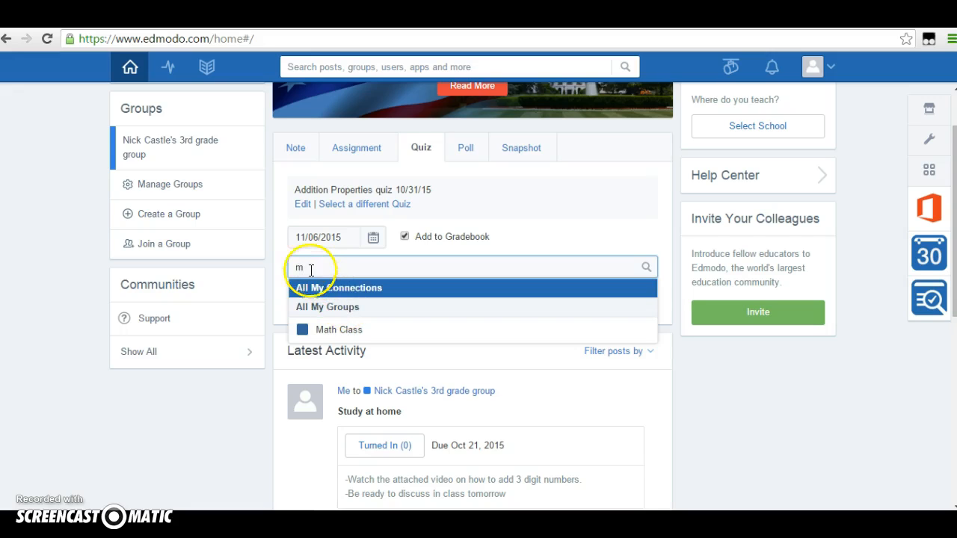
click(348, 342)
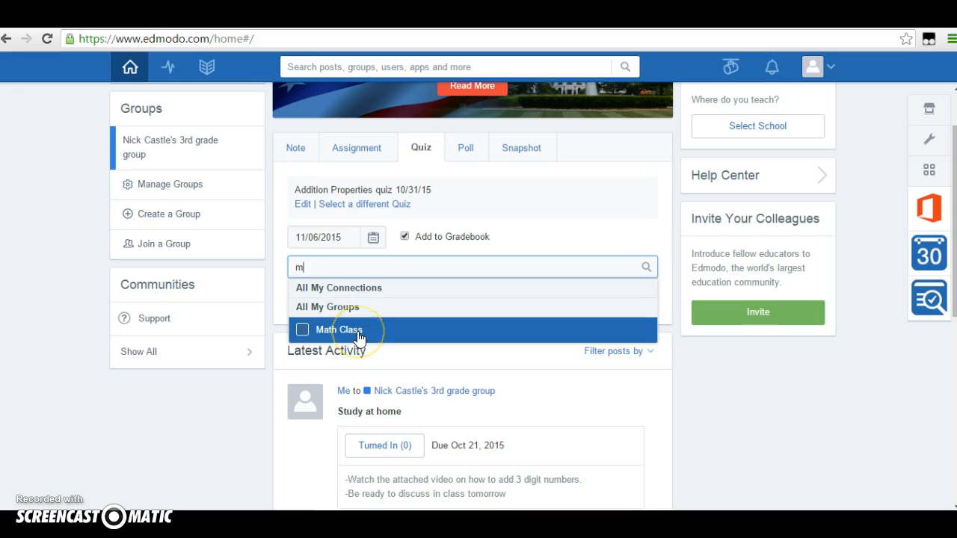
click(346, 336)
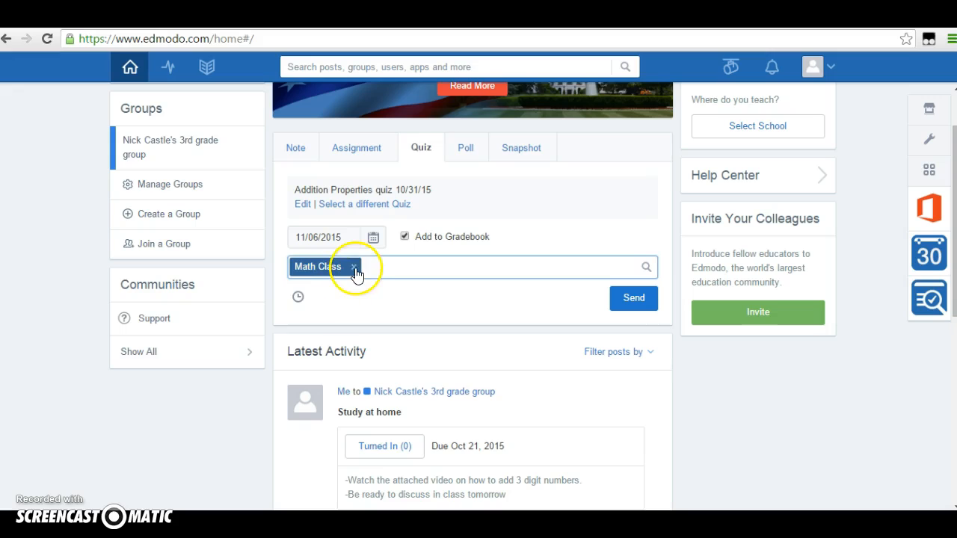
Replace the Math Class group with a single student as the quiz's recipient.
click(354, 267)
text(t)
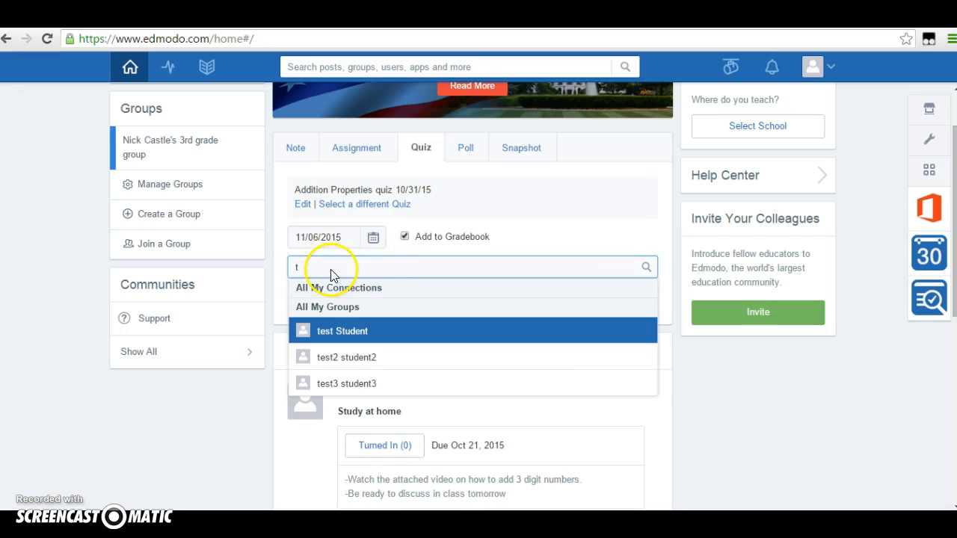
click(374, 337)
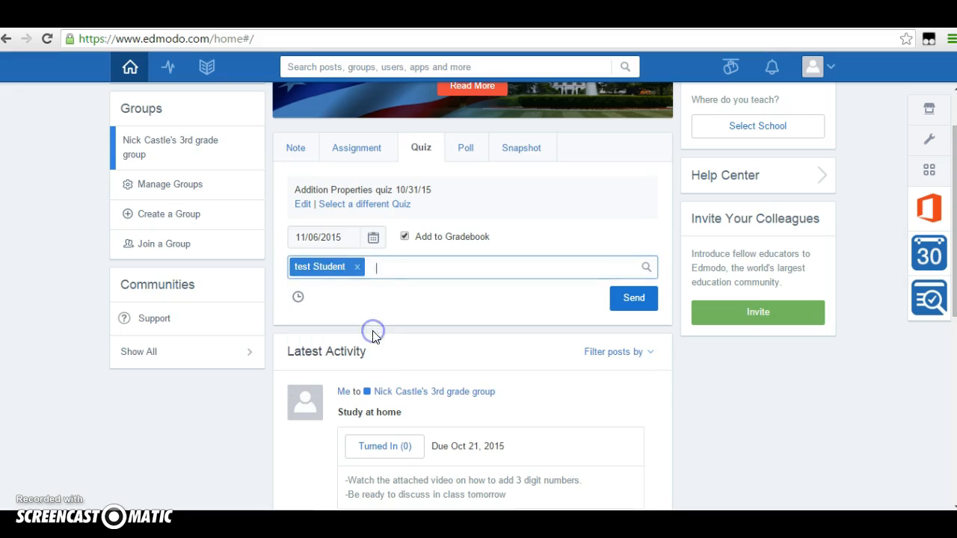
Address the quiz to the Math Class group instead of the individual student and send it.
click(357, 267)
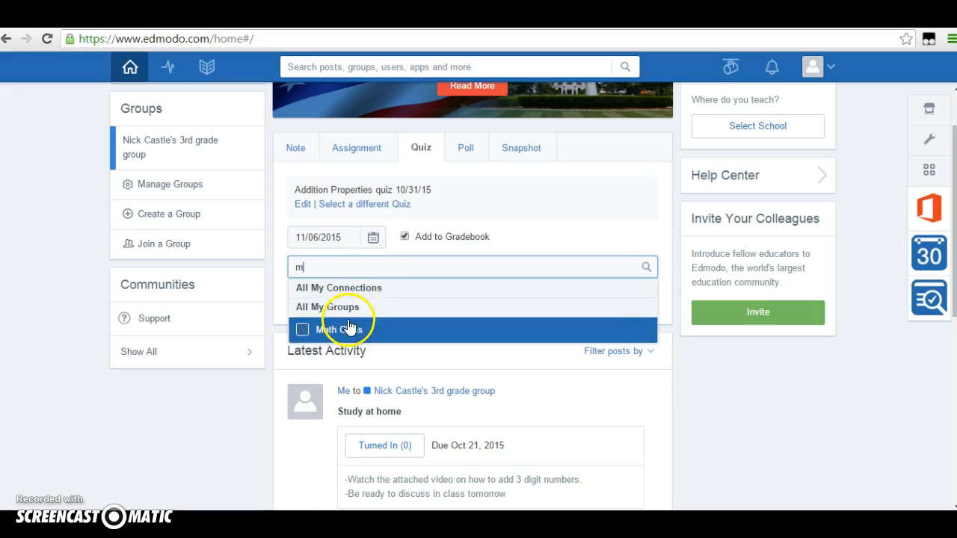
click(345, 326)
click(635, 297)
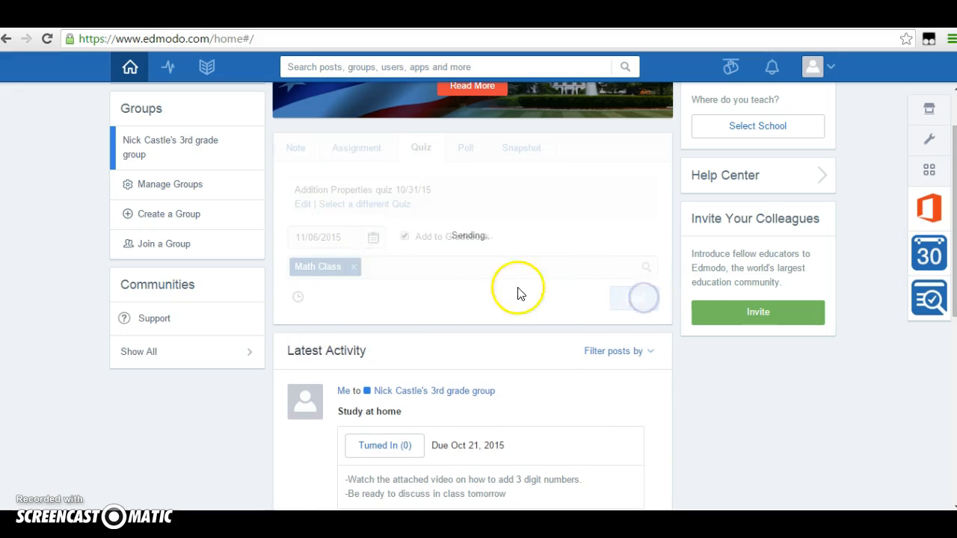